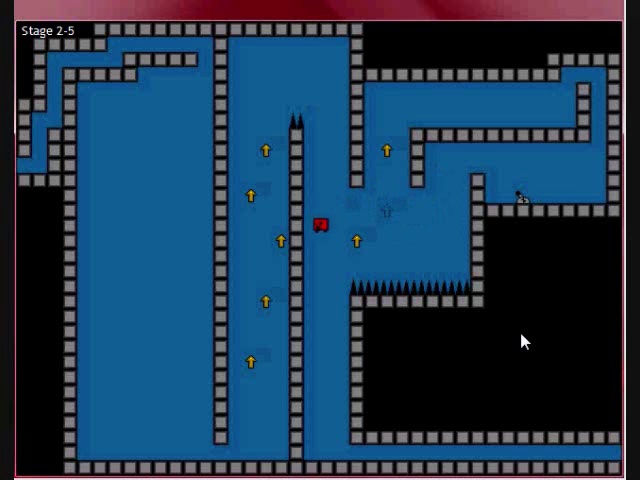
# Drop the red block down the corridor and run right along the bottom toward the exit
pyautogui.press('Down')
pyautogui.press('Down')
pyautogui.press('Down')
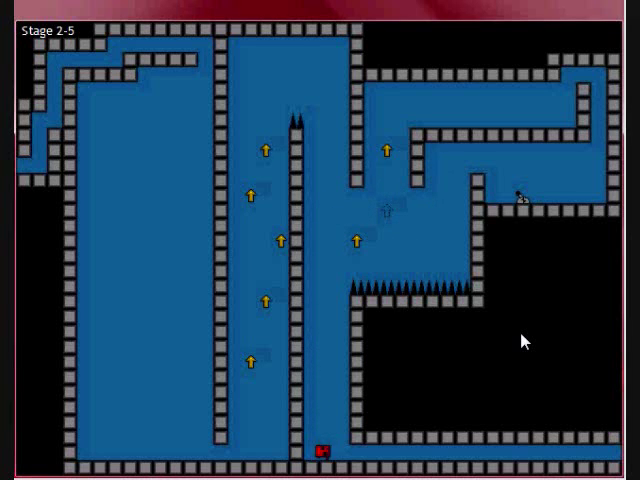
pyautogui.press('Right')
pyautogui.press('Right')
pyautogui.press('Right')
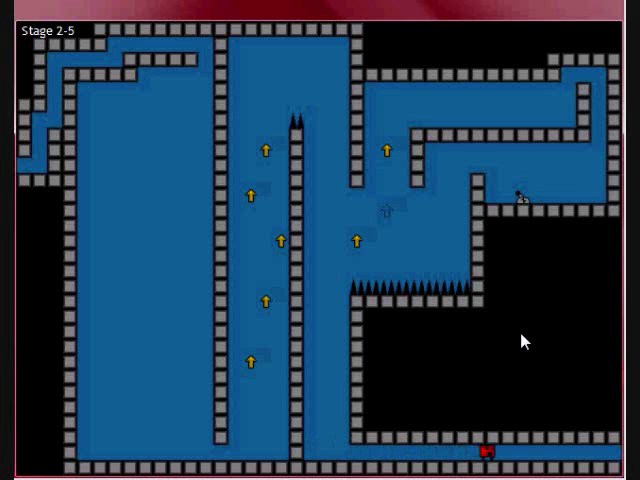
pyautogui.press('Right')
pyautogui.press('Right')
pyautogui.press('Right')
pyautogui.press('Right')
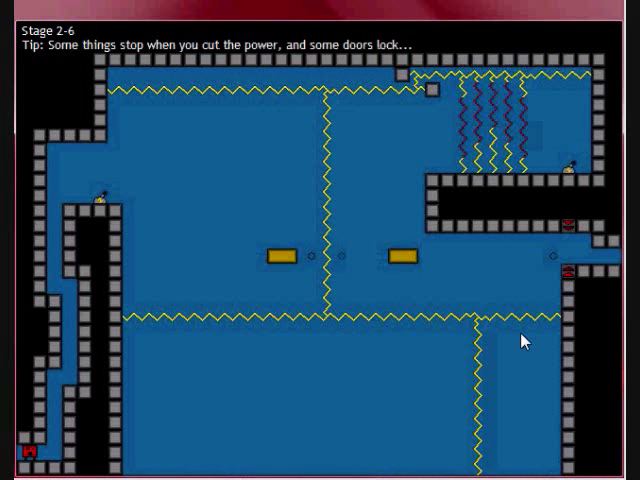
pyautogui.press('Right')
pyautogui.press('Up')
pyautogui.press('Up')
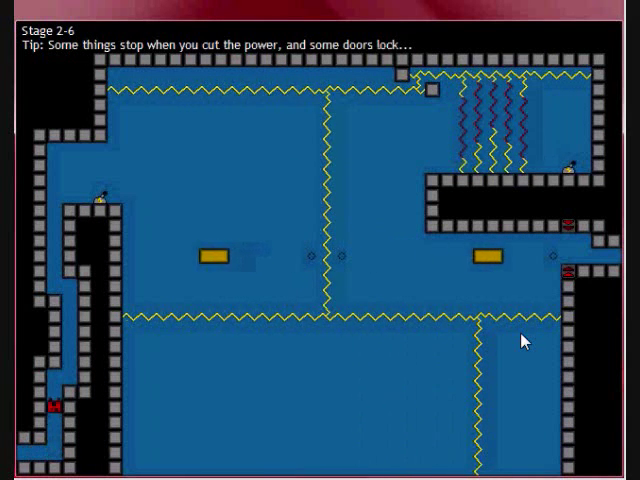
pyautogui.press('Down')
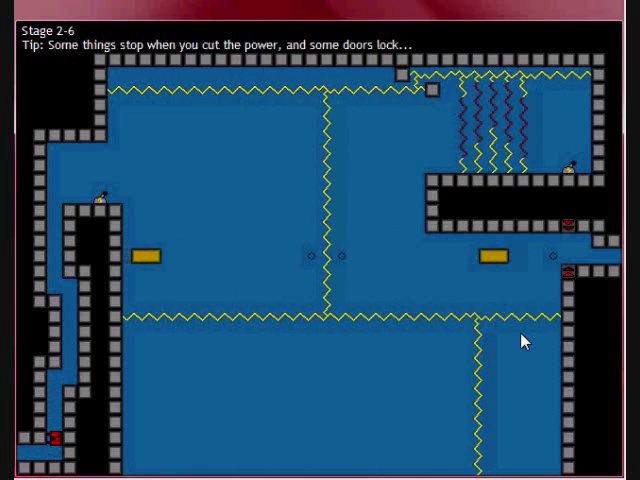
pyautogui.press('Up')
pyautogui.press('Up')
pyautogui.press('Up')
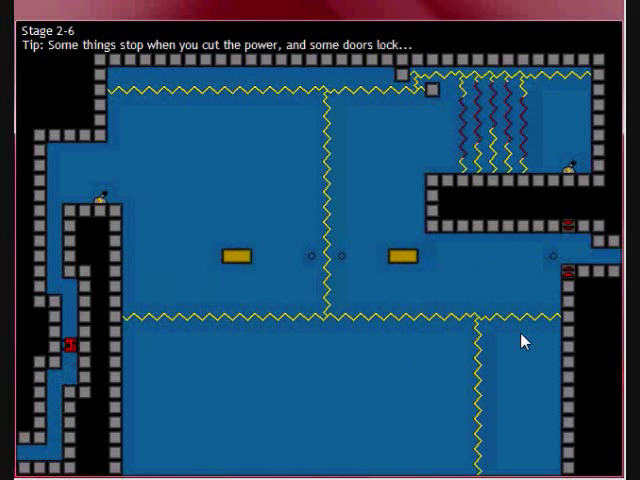
pyautogui.press('Up')
pyautogui.press('Up')
pyautogui.press('Up')
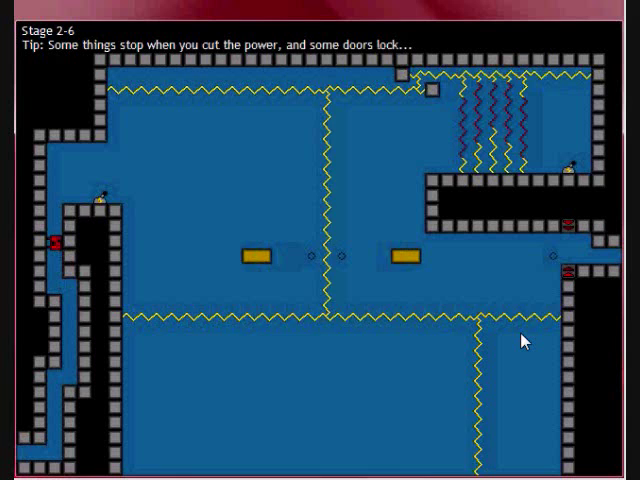
pyautogui.press('Up')
pyautogui.press('Up')
pyautogui.press('Right')
pyautogui.press('Right')
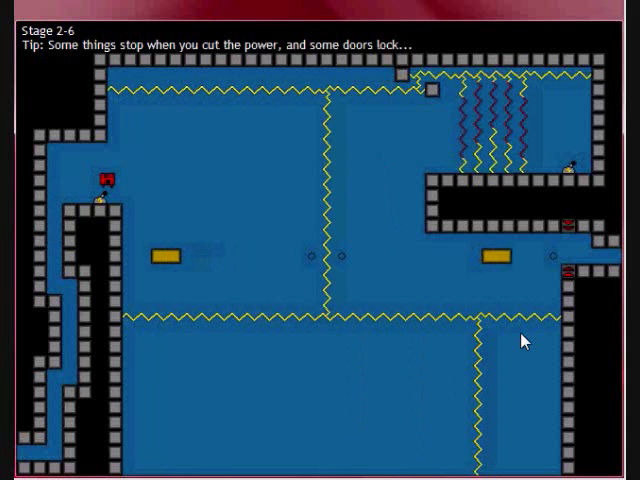
pyautogui.press('Right')
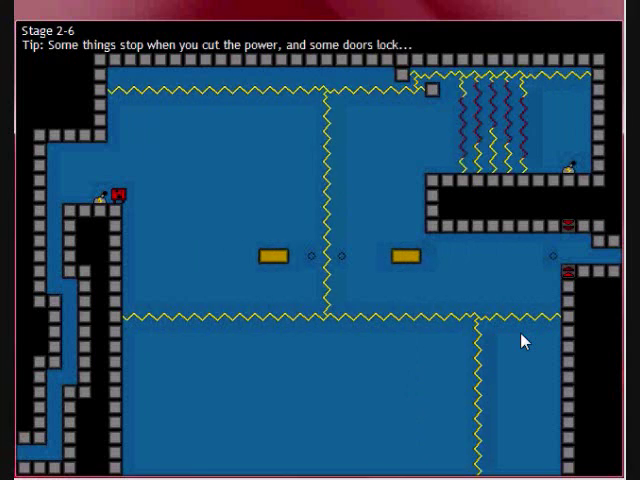
pyautogui.press('Down')
pyautogui.press('Up')
pyautogui.press('Right')
pyautogui.press('Right')
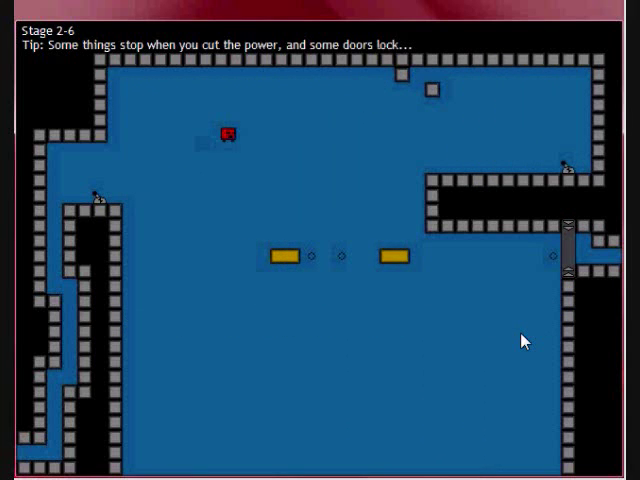
pyautogui.press('Right')
pyautogui.press('Right')
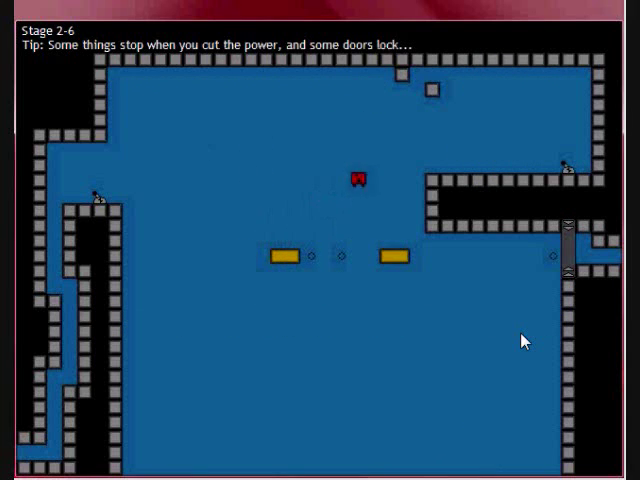
pyautogui.press('Right')
pyautogui.press('Right')
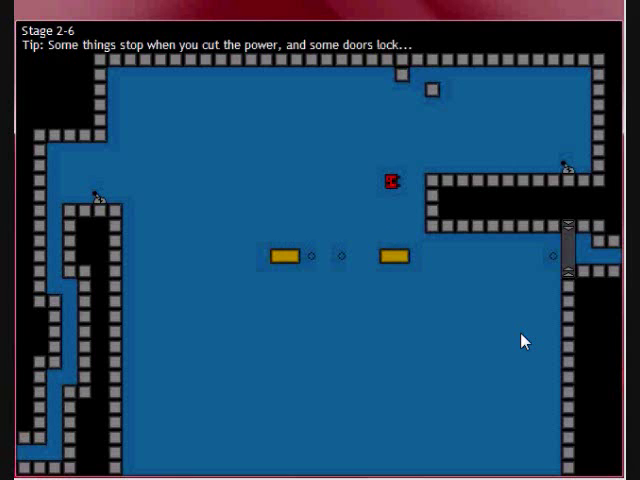
pyautogui.press('Up')
pyautogui.press('Right')
pyautogui.press('Right')
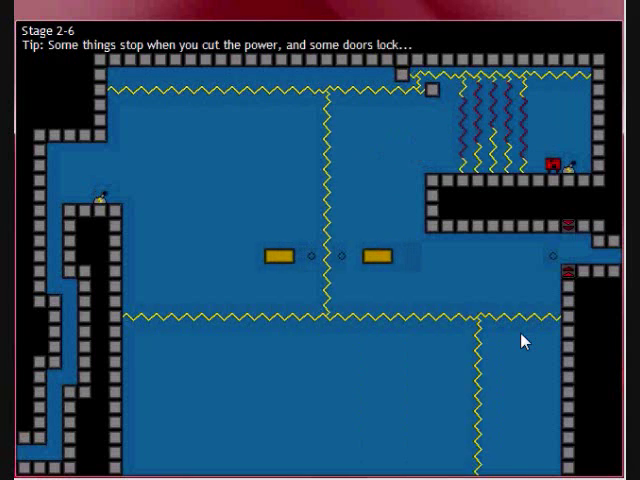
pyautogui.press('Up')
pyautogui.press('Left')
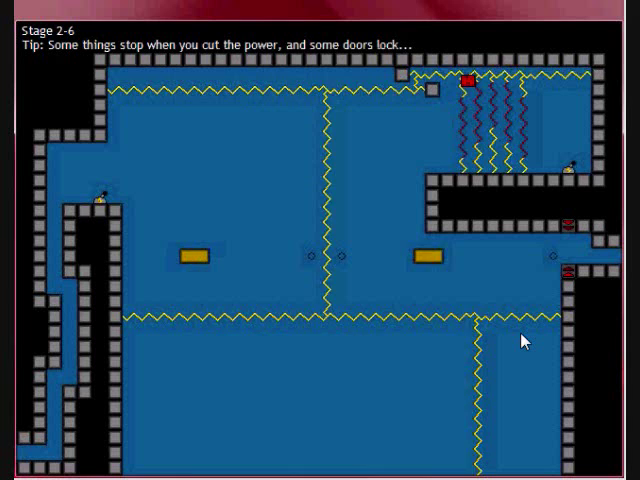
pyautogui.press('Down')
pyautogui.press('Down')
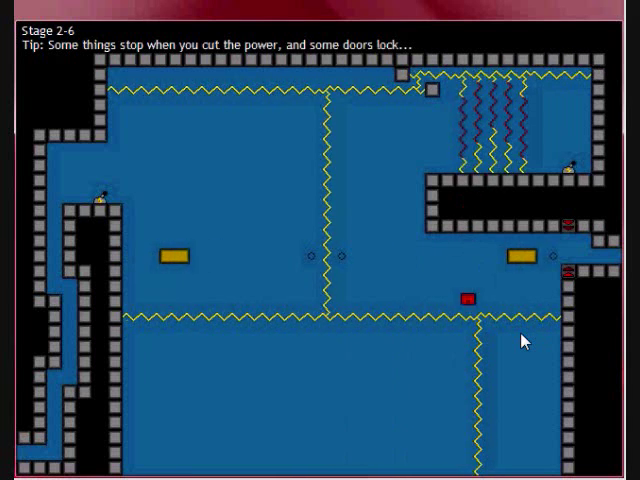
pyautogui.press('Down')
pyautogui.press('Left')
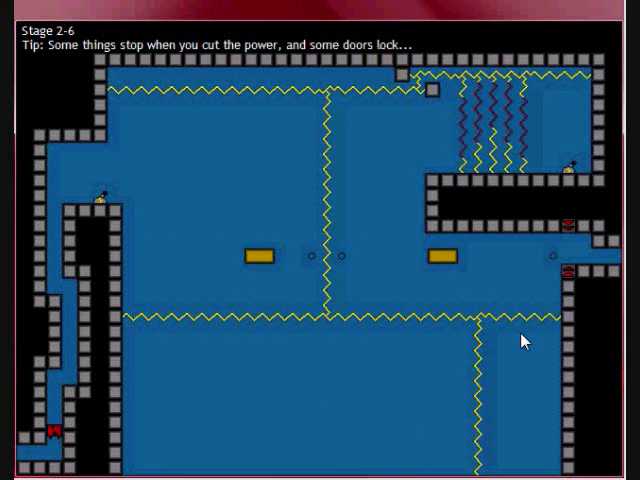
pyautogui.press('Up')
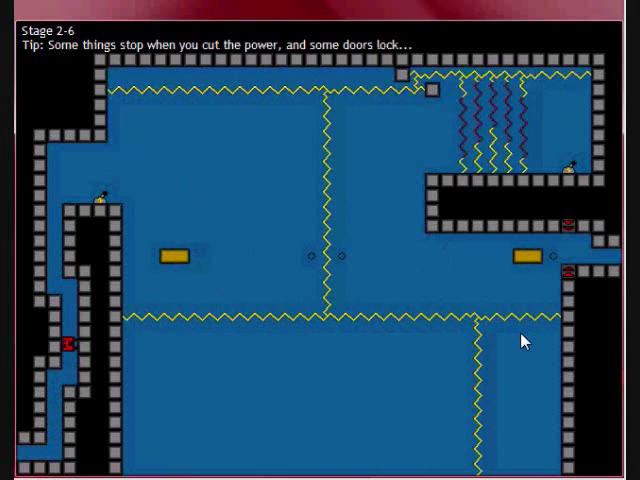
# Climb to the switch ledge, cut the power, and cross the unpowered room to the yellow platforms
pyautogui.press('Up')
pyautogui.press('Up')
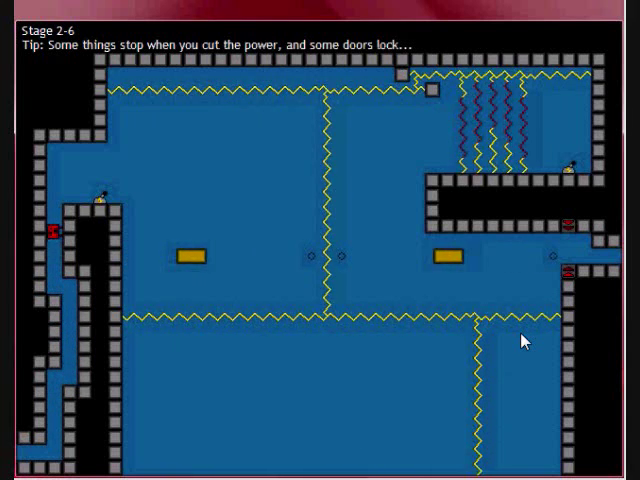
pyautogui.press('Right')
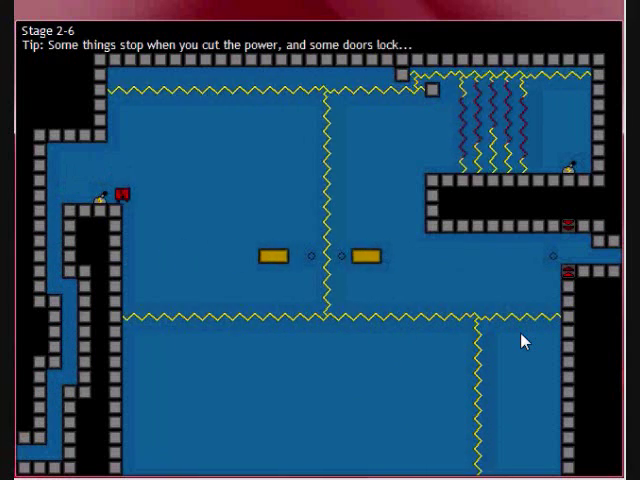
pyautogui.press('Up')
pyautogui.press('Right')
pyautogui.press('Right')
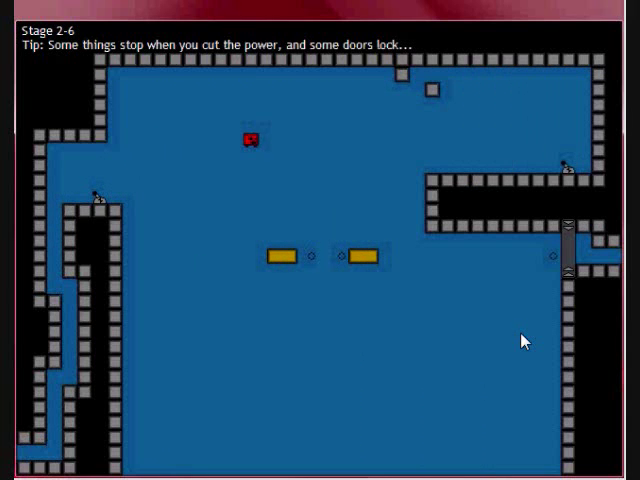
pyautogui.press('Down')
pyautogui.press('Right')
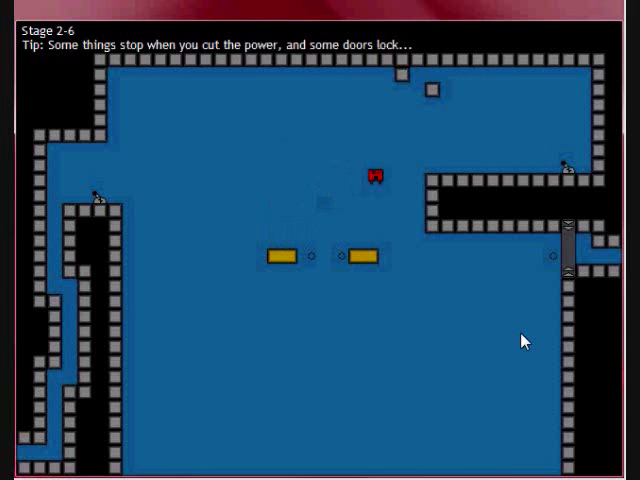
# Jump toward the upper-right ledge and the red zigzag area, then drop back beside the wall
pyautogui.press('Up')
pyautogui.press('Left')
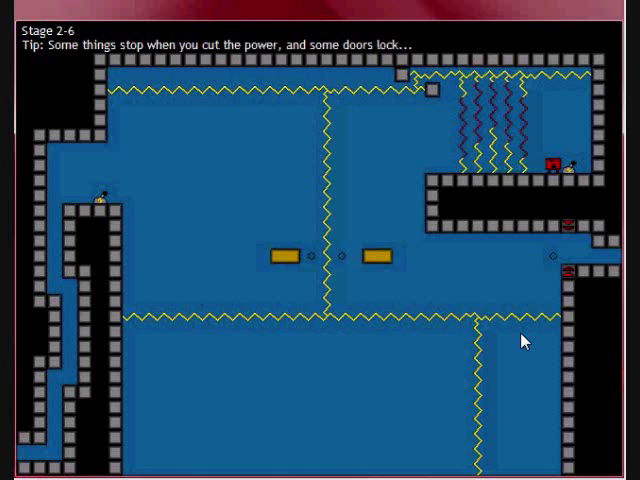
pyautogui.press('Up')
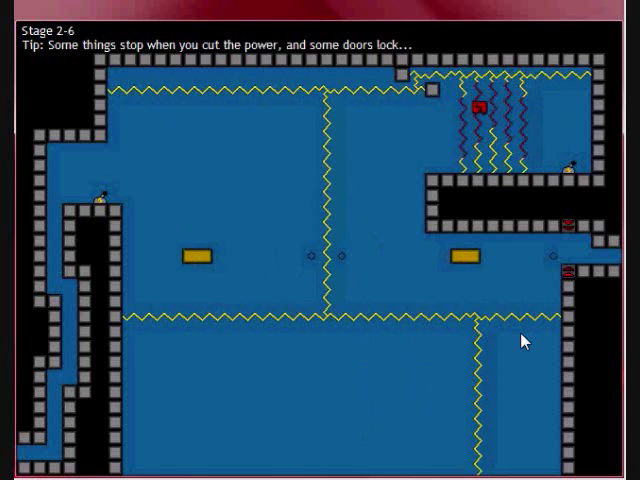
pyautogui.press('Left')
pyautogui.press('Down')
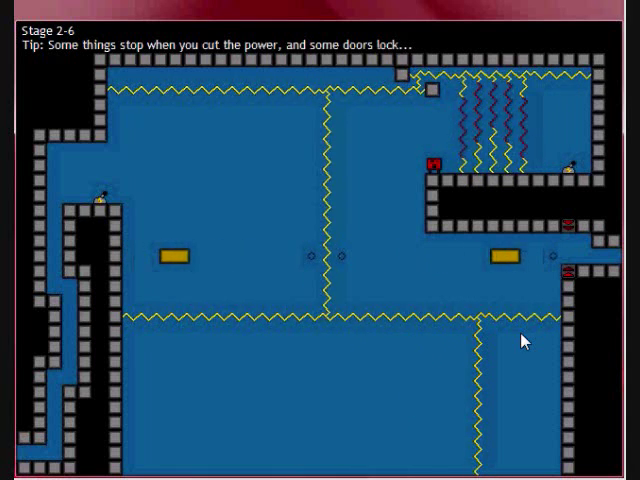
# Ride the moving yellow platform left, then climb back up beside the wall
pyautogui.press('Left')
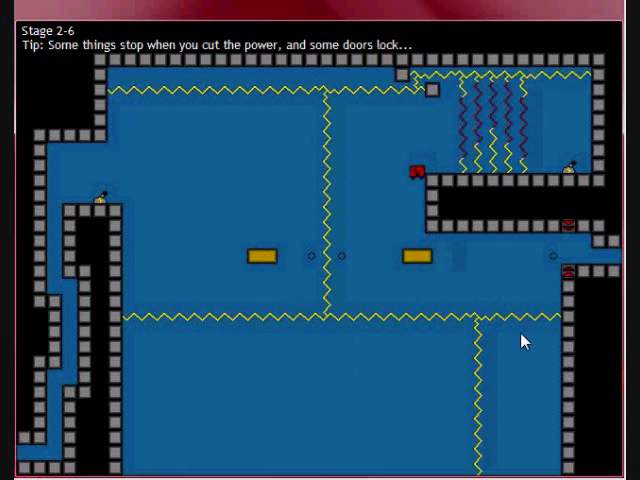
pyautogui.press('Down')
pyautogui.press('Left')
pyautogui.press('Up')
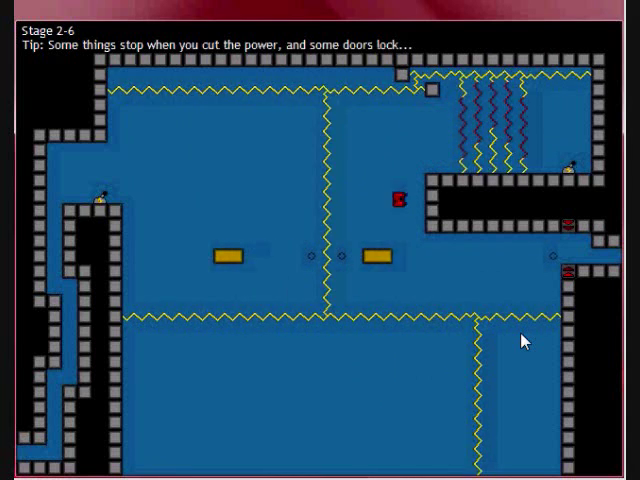
pyautogui.press('Right')
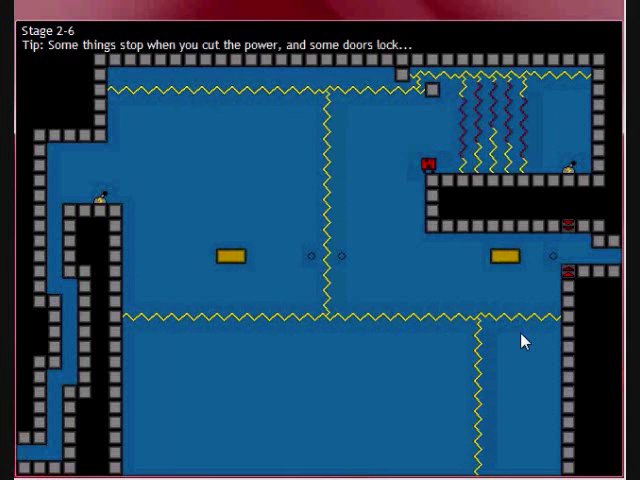
# Hop right across the moving platforms and walk into the Stage 2-6 exit
pyautogui.press('Left')
pyautogui.press('Down')
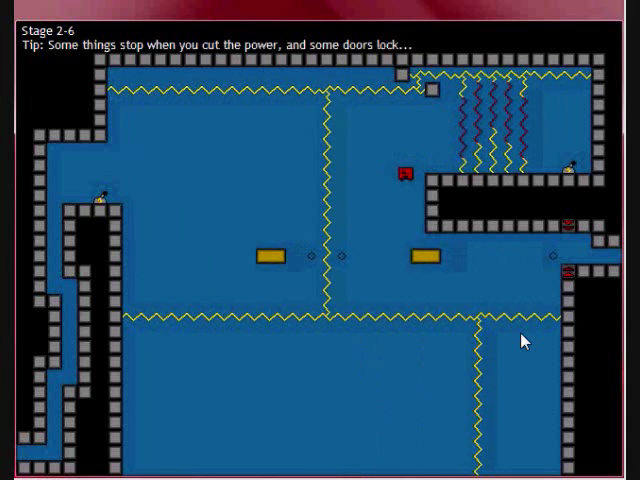
pyautogui.press('Right')
pyautogui.press('Up')
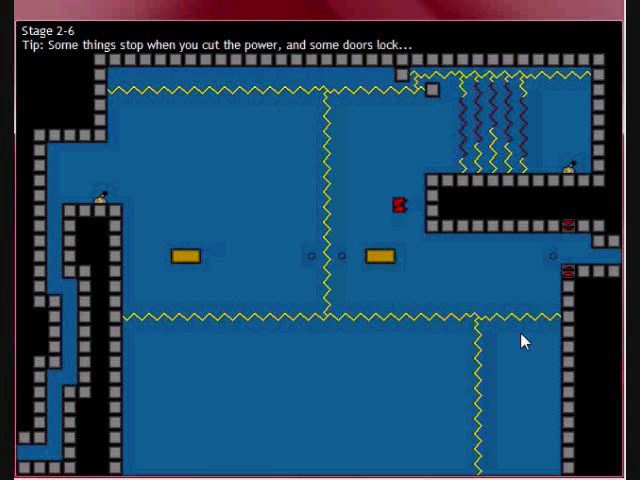
pyautogui.press('Right')
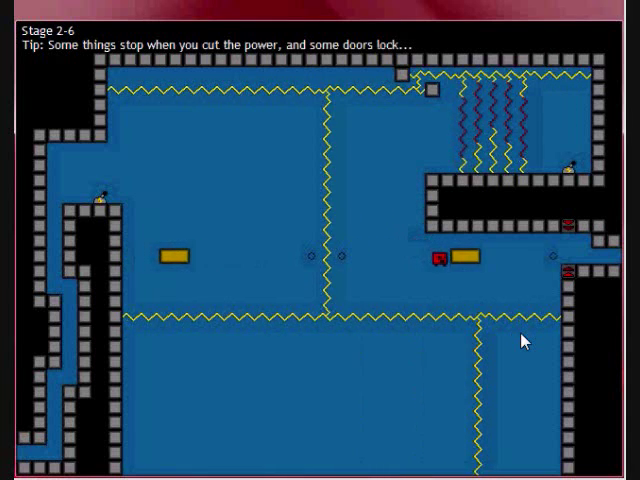
pyautogui.press('Right')
pyautogui.press('Up')
pyautogui.press('Right')
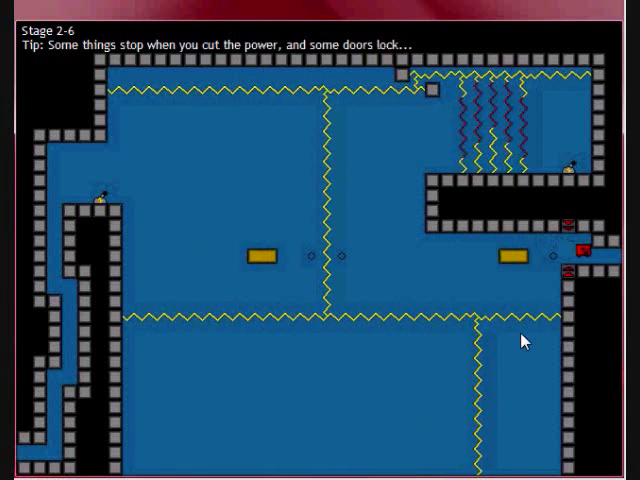
pyautogui.press('Right')
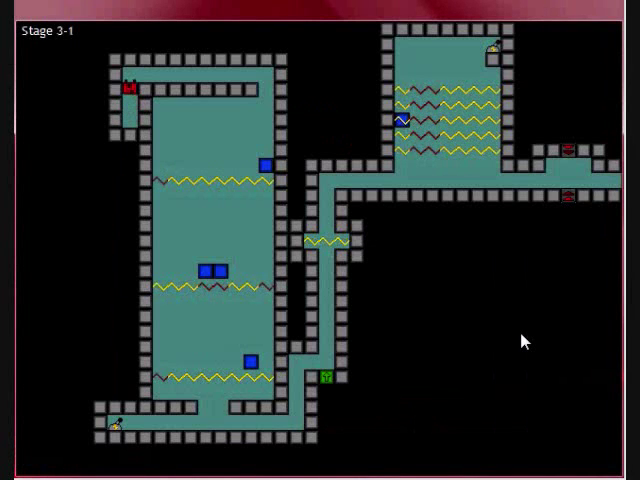
# Run along the top corridor, push the upper blue block down the shaft, and descend the left wall
pyautogui.press('Right')
pyautogui.press('Right')
pyautogui.press('Right')
pyautogui.press('Right')
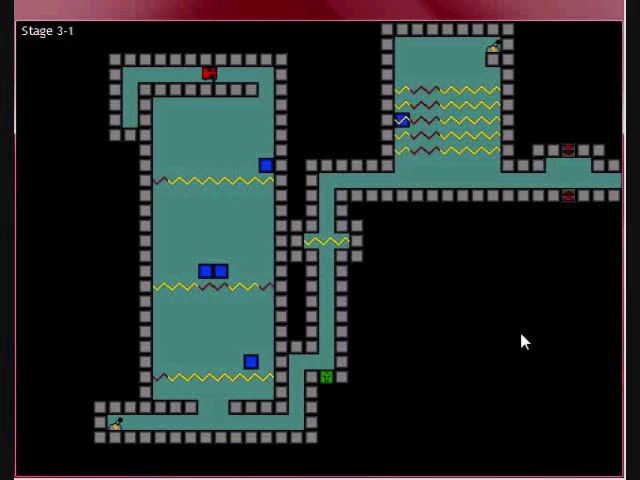
pyautogui.press('Right')
pyautogui.press('Right')
pyautogui.press('Right')
pyautogui.press('Down')
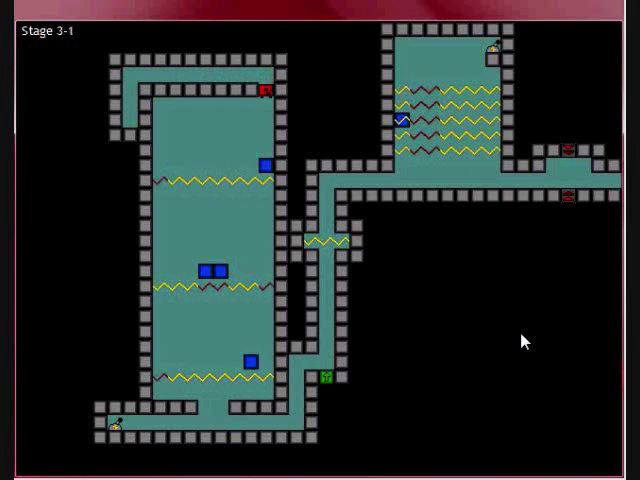
pyautogui.press('Down')
pyautogui.press('Down')
pyautogui.press('Up')
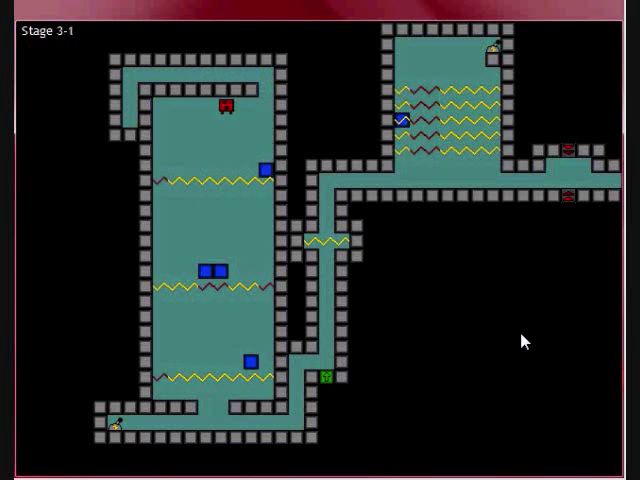
pyautogui.press('Left')
pyautogui.press('Left')
pyautogui.press('Down')
pyautogui.press('Down')
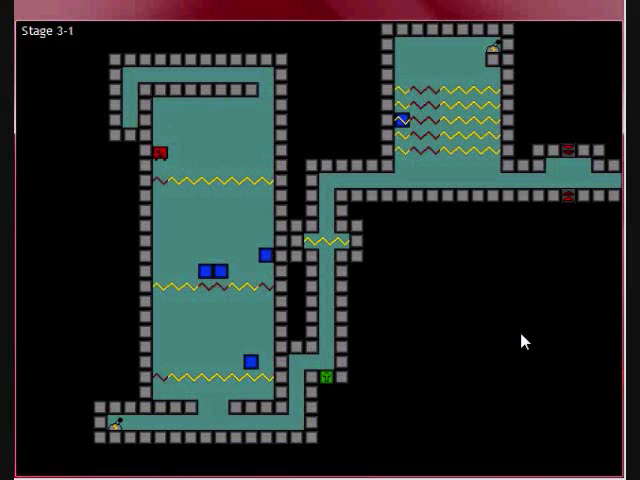
pyautogui.press('Down')
pyautogui.press('Down')
pyautogui.press('Down')
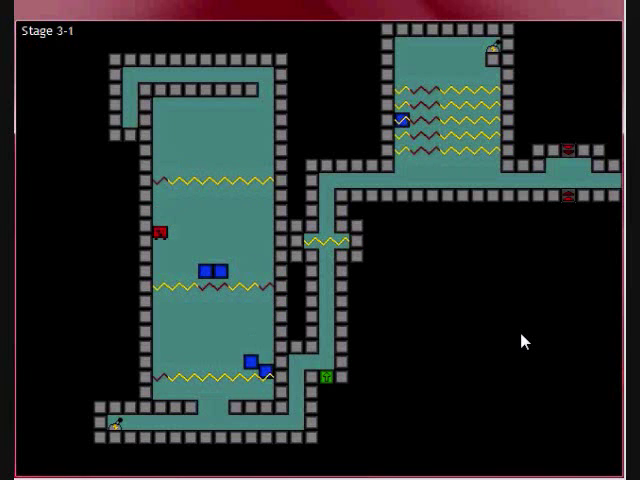
pyautogui.press('Right')
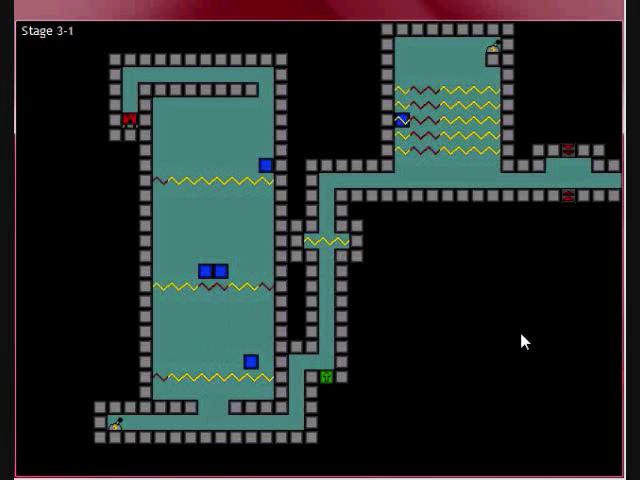
# Knock the upper blue block down again, then return left and down toward the room's middle
pyautogui.press('Up')
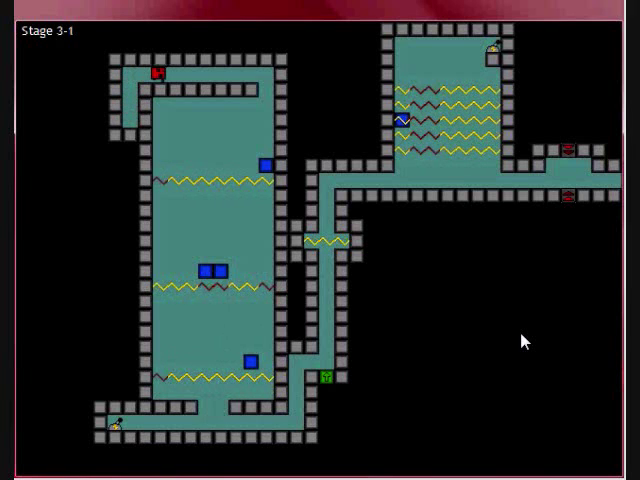
pyautogui.press('Right')
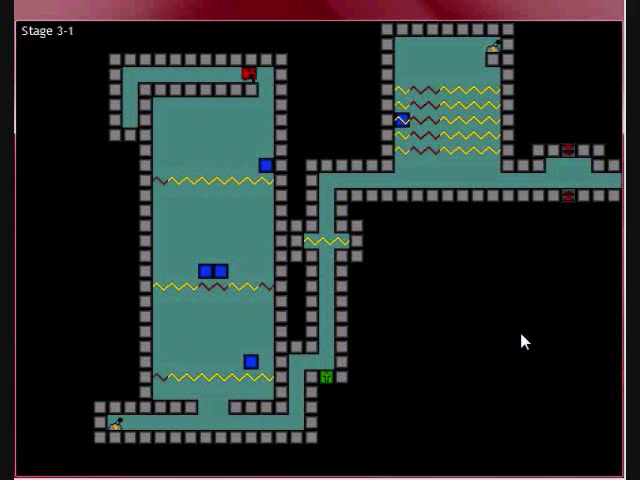
pyautogui.press('Down')
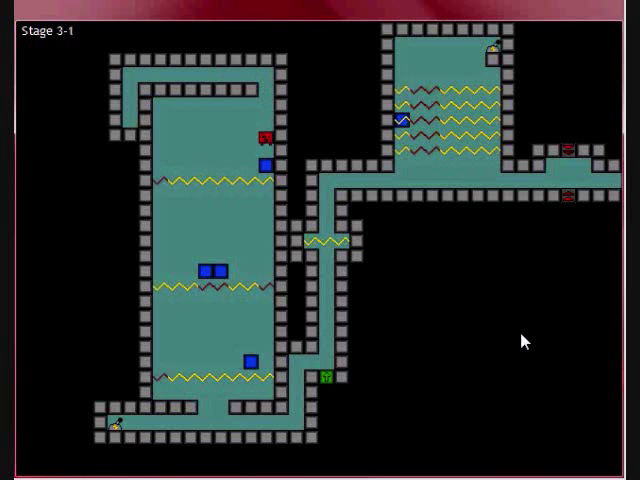
pyautogui.press('Up')
pyautogui.press('Left')
pyautogui.press('Left')
pyautogui.press('Left')
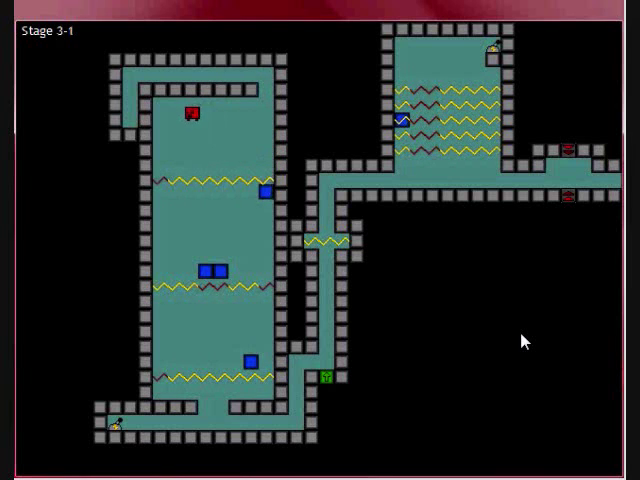
pyautogui.press('Down')
pyautogui.press('Down')
pyautogui.press('Right')
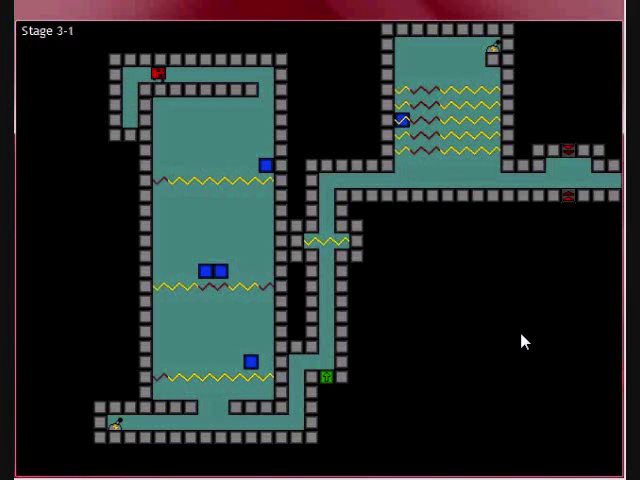
pyautogui.press('Right')
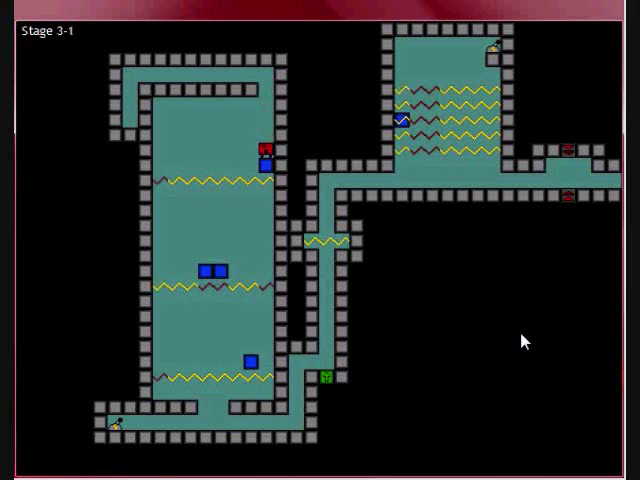
pyautogui.press('Left')
pyautogui.press('Left')
pyautogui.press('Left')
pyautogui.press('Left')
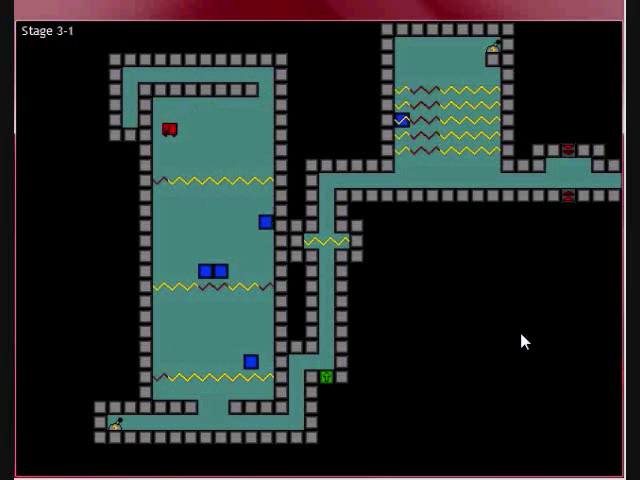
pyautogui.press('Down')
pyautogui.press('Down')
pyautogui.press('Down')
pyautogui.press('Right')
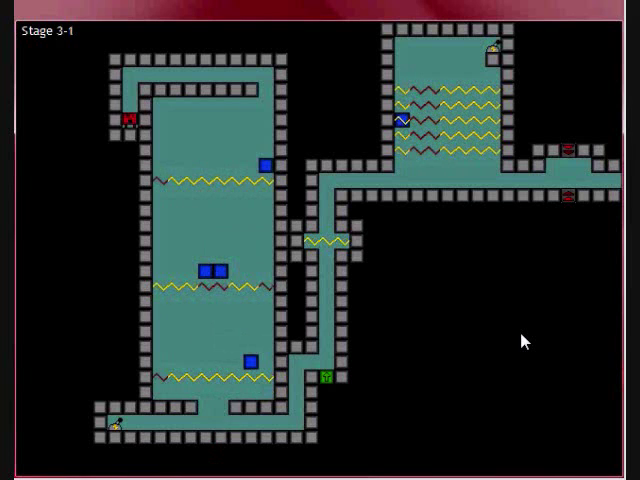
pyautogui.press('Up')
pyautogui.press('Right')
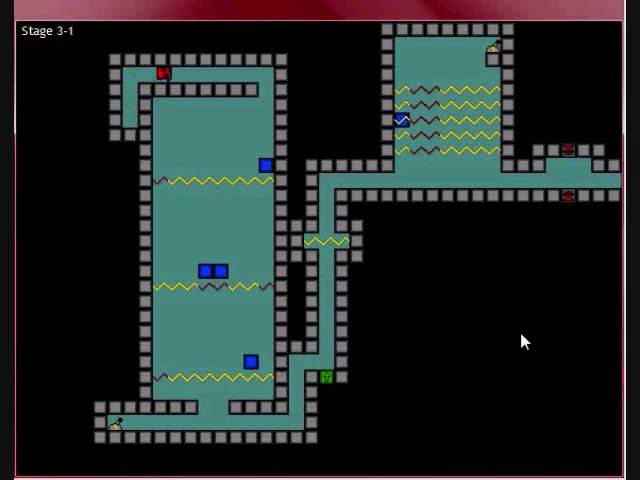
pyautogui.press('Right')
pyautogui.press('Right')
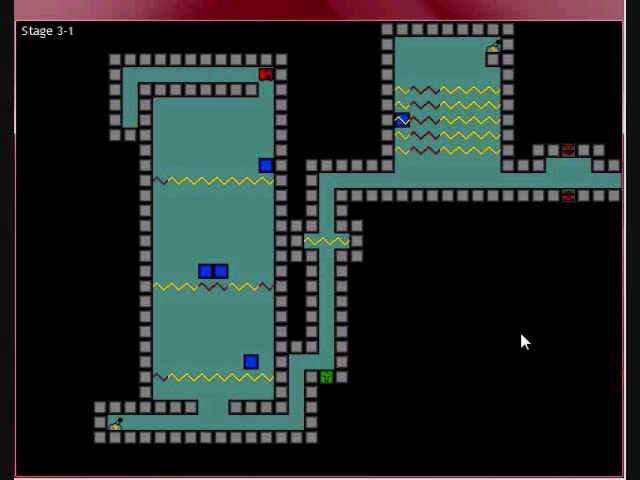
pyautogui.press('Down')
pyautogui.press('Down')
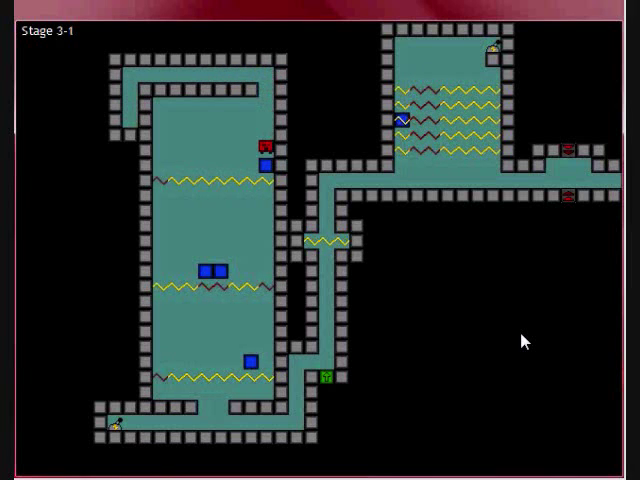
pyautogui.press('Up')
pyautogui.press('Left')
pyautogui.press('Left')
pyautogui.press('Left')
pyautogui.press('Left')
pyautogui.press('Left')
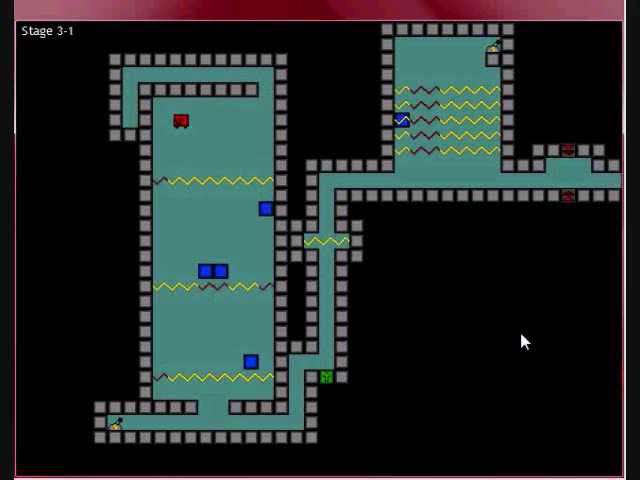
pyautogui.press('Left')
pyautogui.press('Down')
pyautogui.press('Down')
pyautogui.press('Down')
pyautogui.press('Down')
pyautogui.press('Down')
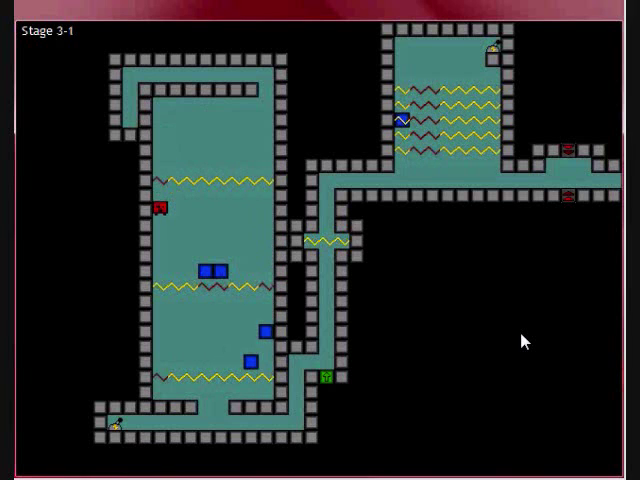
pyautogui.press('Right')
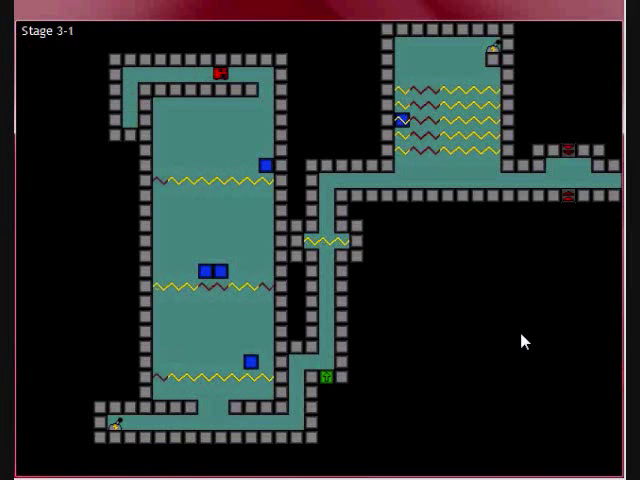
# Run right along Stage 3-1's top corridor to its exit
pyautogui.press('Right')
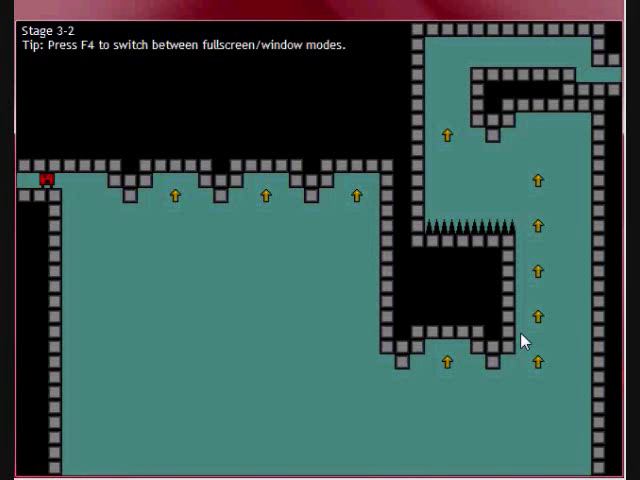
# Run right along the top corridor collecting the first two up-arrows, then drop down the right wall
pyautogui.press('Right')
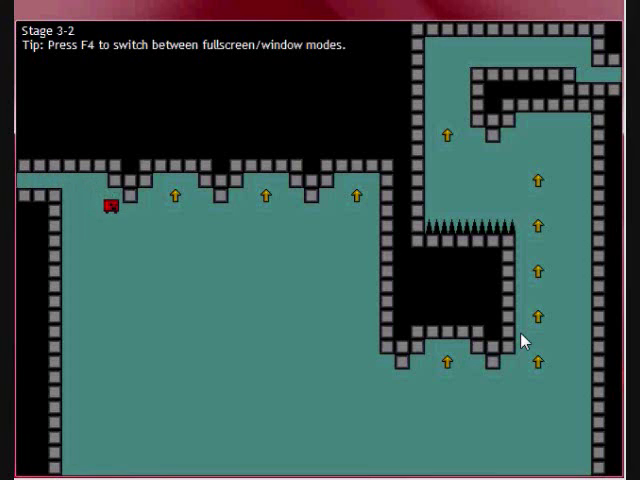
pyautogui.press('Right')
pyautogui.press('Right')
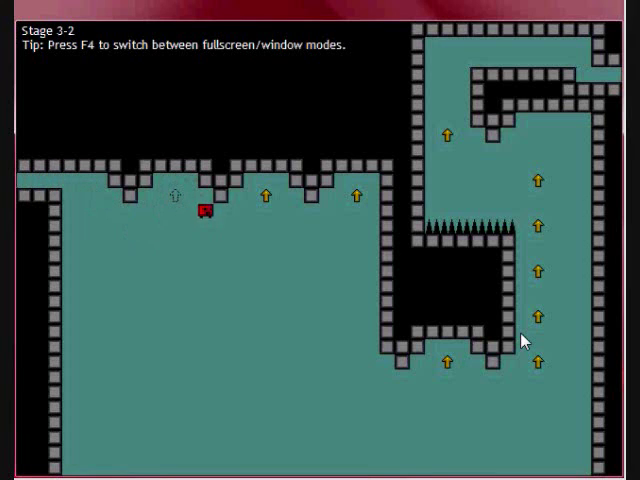
pyautogui.press('Right')
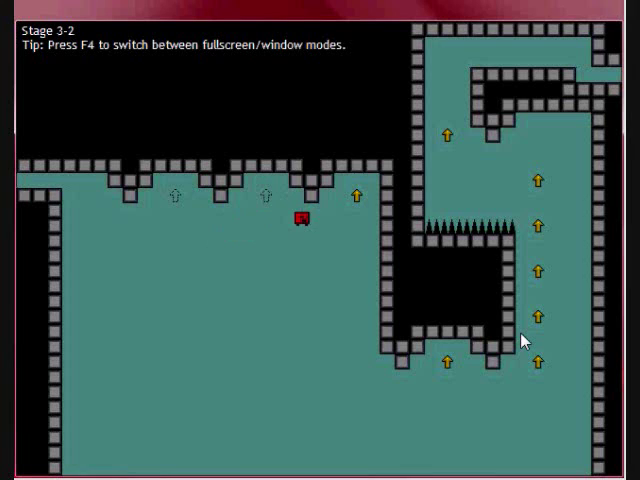
pyautogui.press('Down')
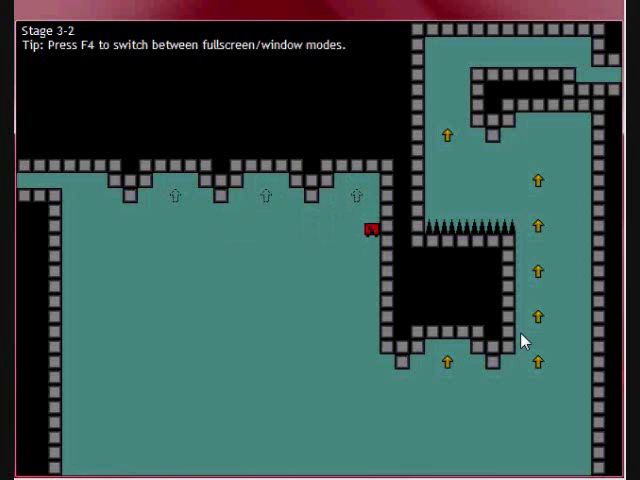
# Climb the right arrow column to the topmost arrow, then descend into the open lower area
pyautogui.press('Right')
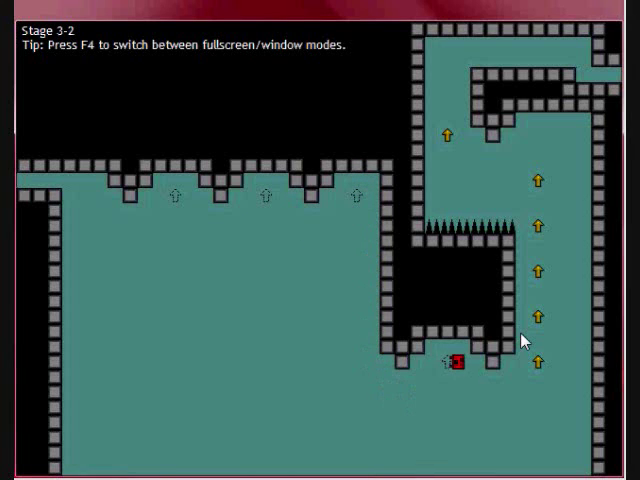
pyautogui.press('Right')
pyautogui.press('Up')
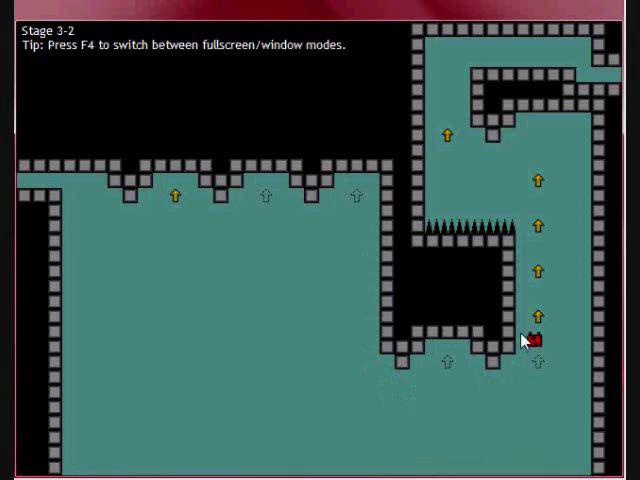
pyautogui.press('Up')
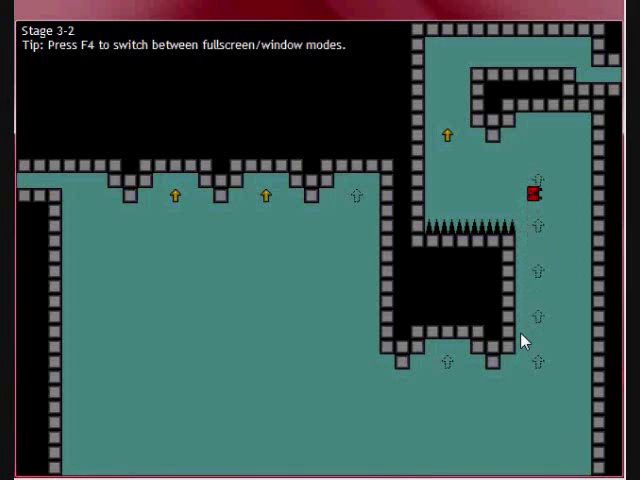
pyautogui.press('Up')
pyautogui.press('Left')
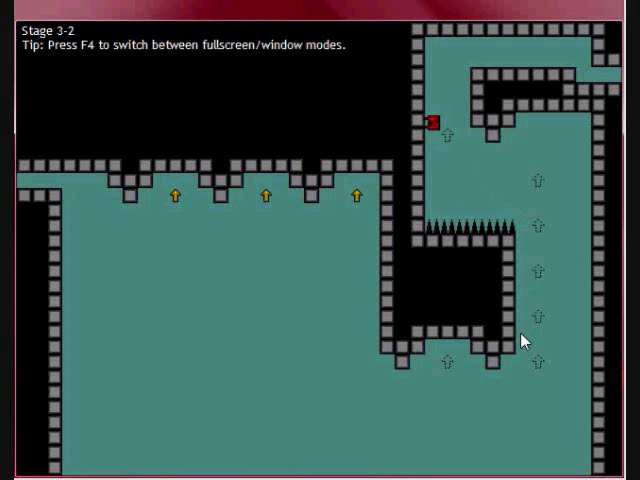
pyautogui.press('Down')
pyautogui.press('Right')
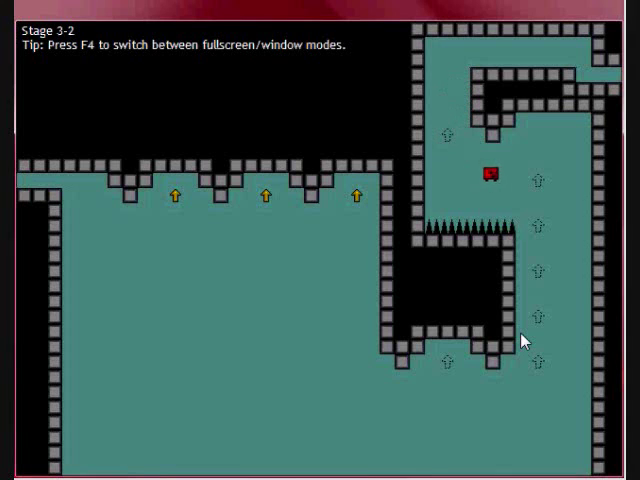
pyautogui.press('Down')
pyautogui.press('Down')
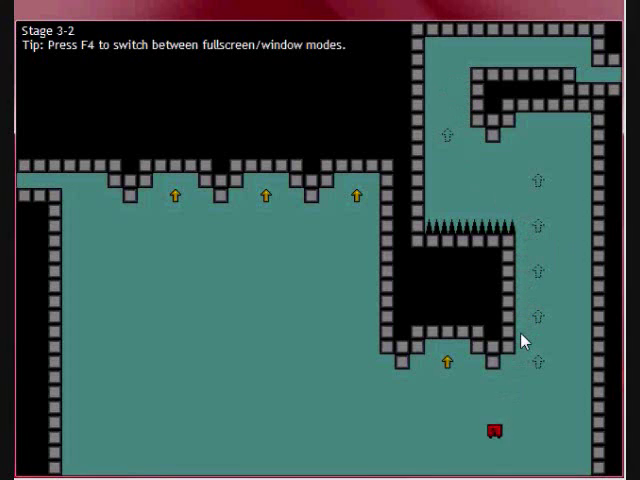
pyautogui.press('Left')
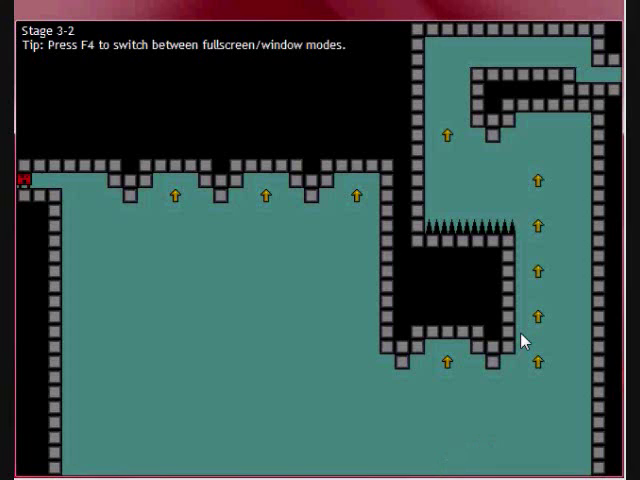
# Collect the three ceiling arrows from the entrance and fall down along the wall
pyautogui.press('Right')
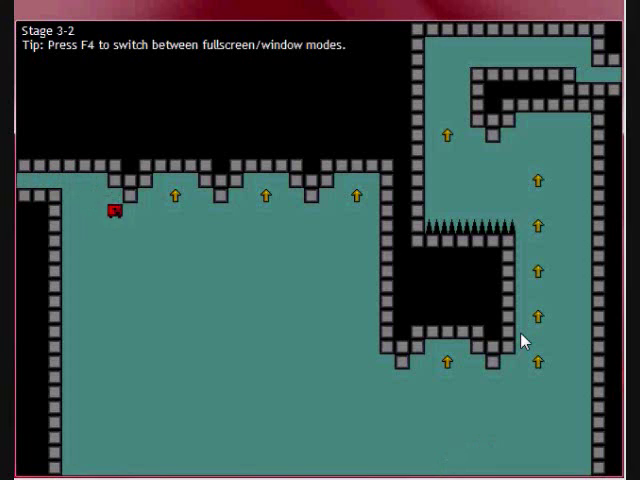
pyautogui.press('Right')
pyautogui.press('Down')
pyautogui.press('Right')
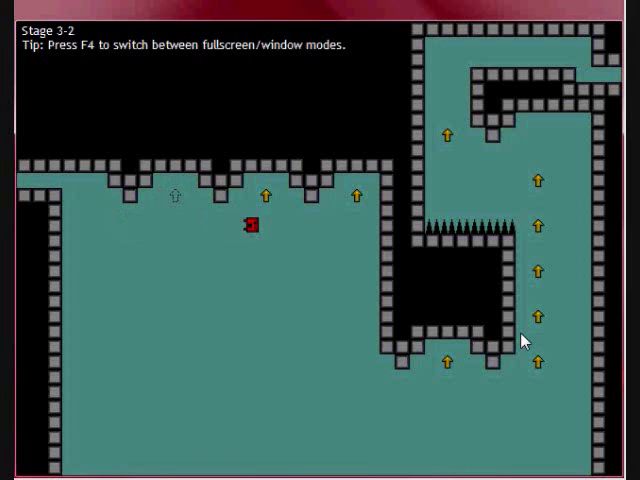
pyautogui.press('Right')
pyautogui.press('Down')
pyautogui.press('Up')
pyautogui.press('Right')
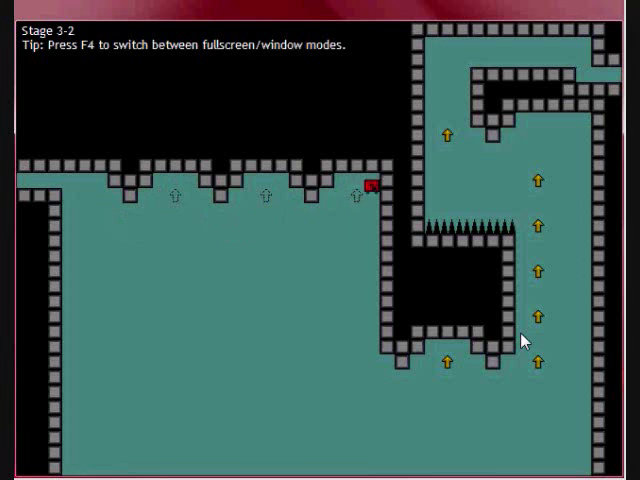
pyautogui.press('Down')
pyautogui.press('Down')
pyautogui.press('Down')
pyautogui.press('Down')
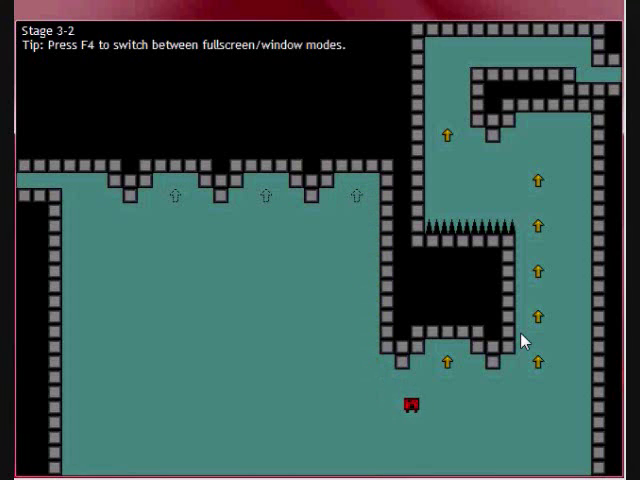
# Grab the arrow under the black block, climb the right column, and reach the top ledge
pyautogui.press('Right')
pyautogui.press('Right')
pyautogui.press('Up')
pyautogui.press('Right')
pyautogui.press('Right')
pyautogui.press('Right')
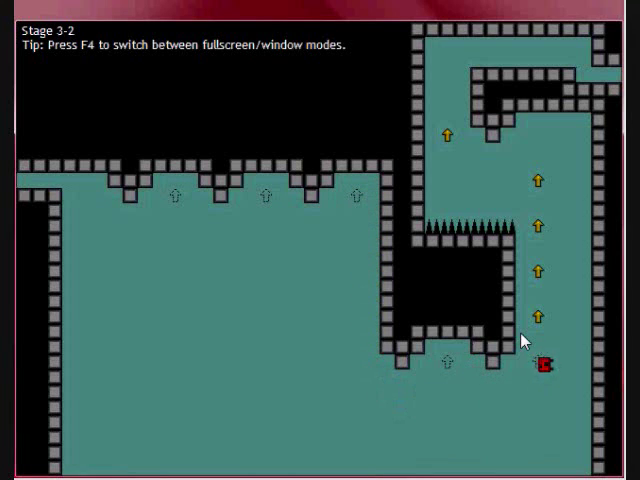
pyautogui.press('Up')
pyautogui.press('Up')
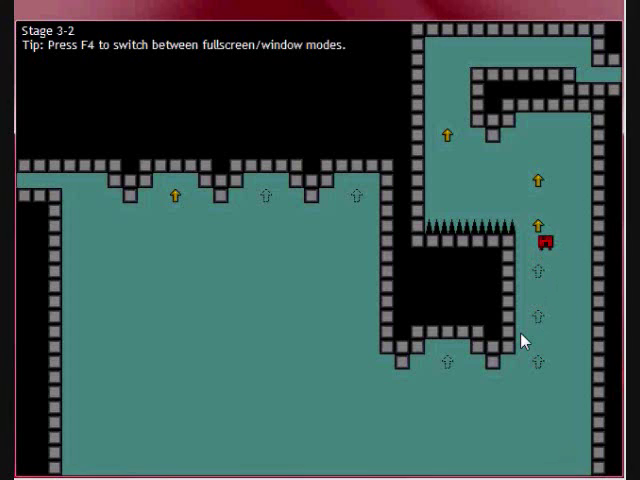
pyautogui.press('Up')
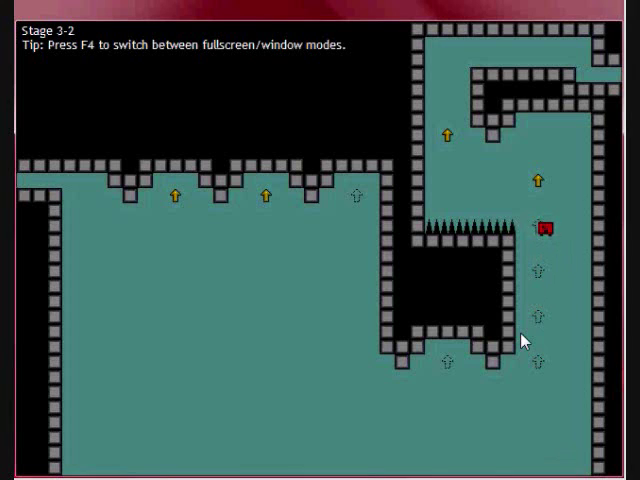
pyautogui.press('Up')
pyautogui.press('Up')
pyautogui.press('Left')
pyautogui.press('Left')
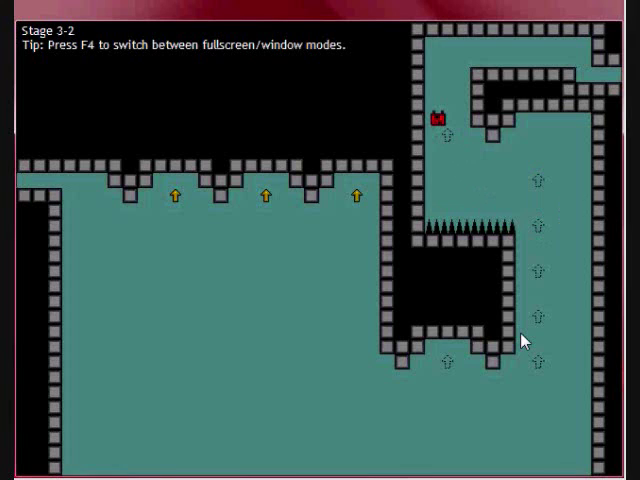
pyautogui.press('Up')
pyautogui.press('Right')
# Descend right past the spike-topped block and drop beside the spikes
pyautogui.press('Right')
pyautogui.press('Down')
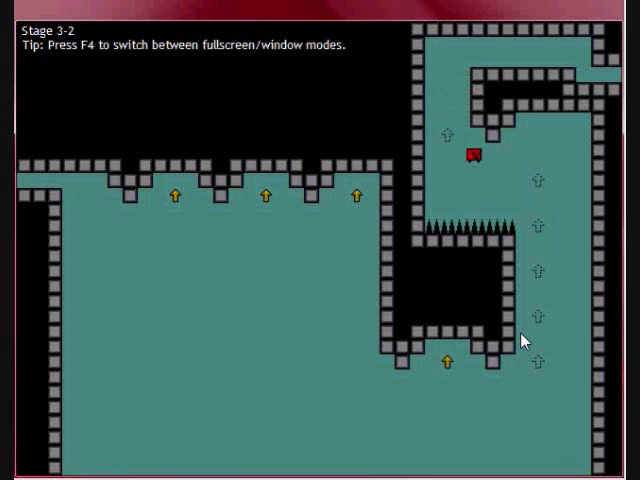
pyautogui.press('Right')
pyautogui.press('Down')
pyautogui.press('Up')
pyautogui.press('Down')
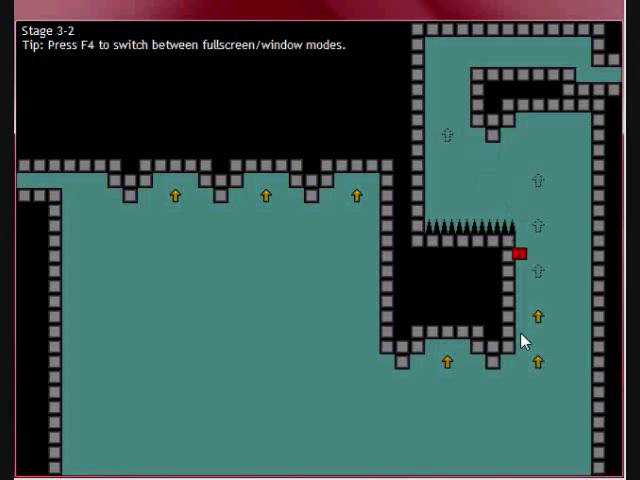
# After respawning, collect the three ceiling arrows again and drop below the ledge
pyautogui.press('r')
pyautogui.press('Right')
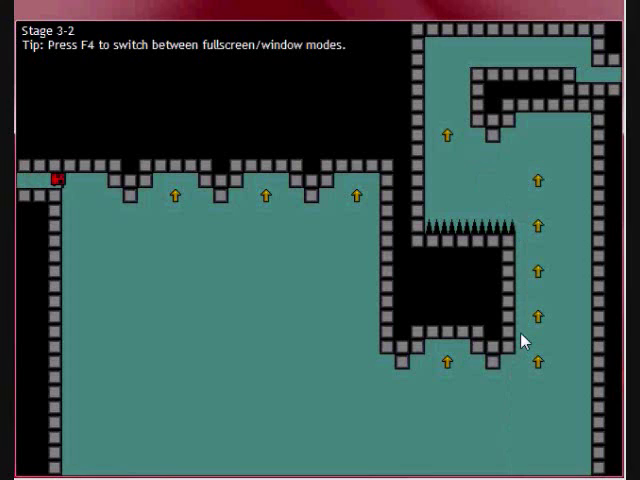
pyautogui.press('Right')
pyautogui.press('Right')
pyautogui.press('Right')
pyautogui.press('Up')
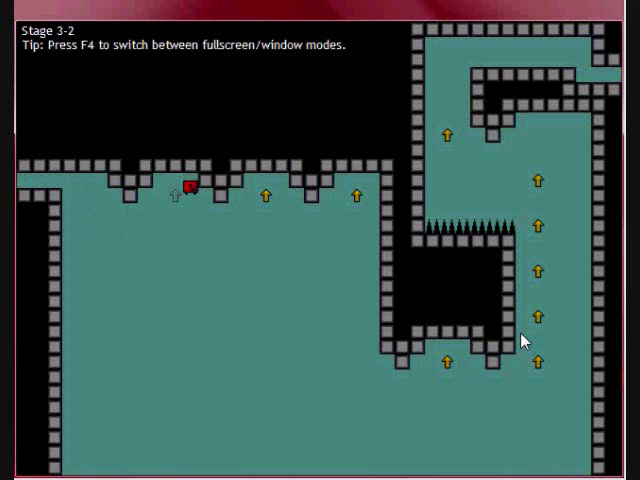
pyautogui.press('Right')
pyautogui.press('Right')
pyautogui.press('Right')
pyautogui.press('Right')
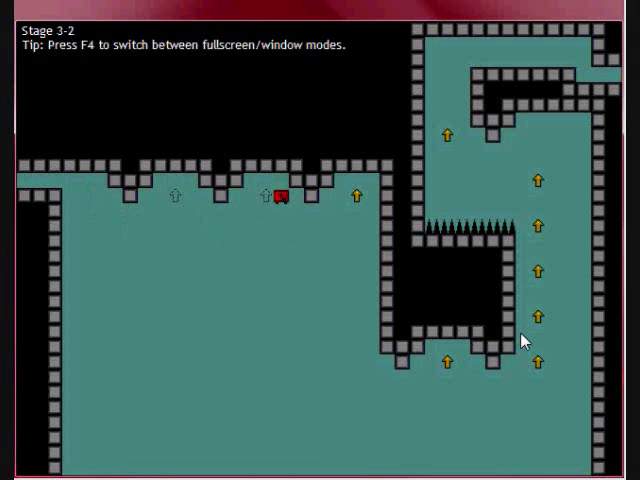
pyautogui.press('Right')
pyautogui.press('Right')
pyautogui.press('Right')
pyautogui.press('Right')
pyautogui.press('Down')
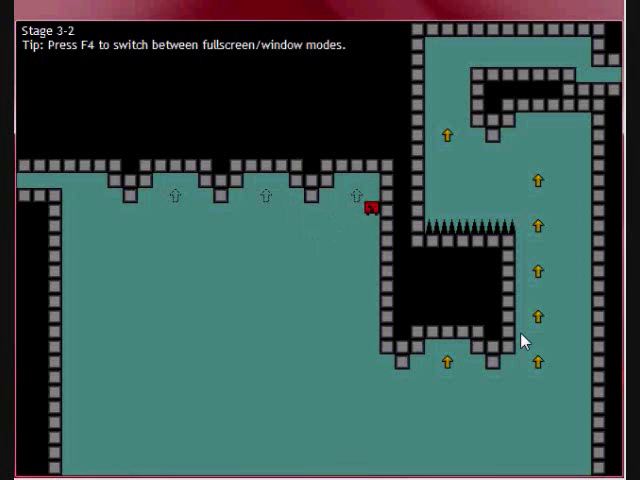
# Take the under-block arrow, climb the right column, and jump left over the spikes
pyautogui.press('Right')
pyautogui.press('Right')
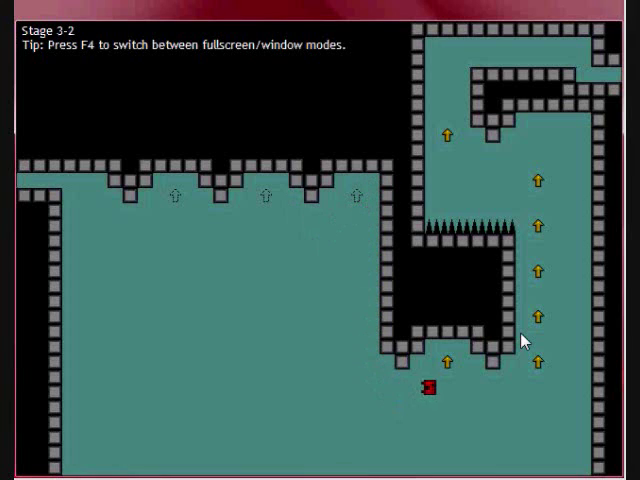
pyautogui.press('Right')
pyautogui.press('Right')
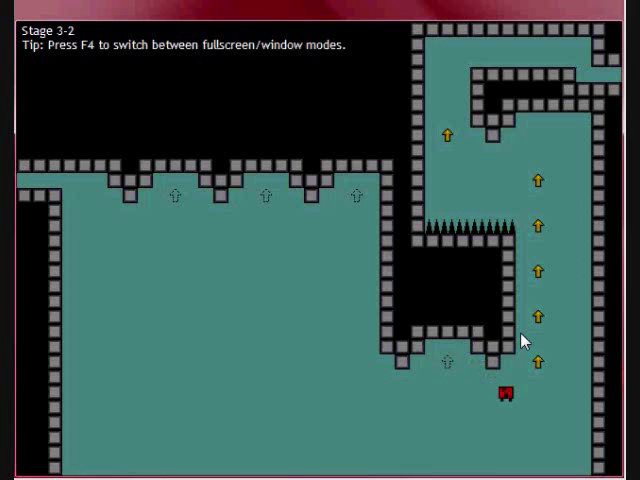
pyautogui.press('Right')
pyautogui.press('Right')
pyautogui.press('Up')
pyautogui.press('Up')
pyautogui.press('Up')
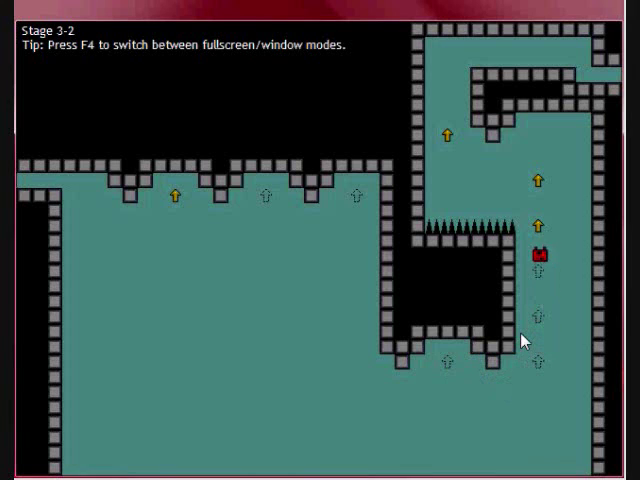
pyautogui.press('Up')
pyautogui.press('Up')
pyautogui.press('Left')
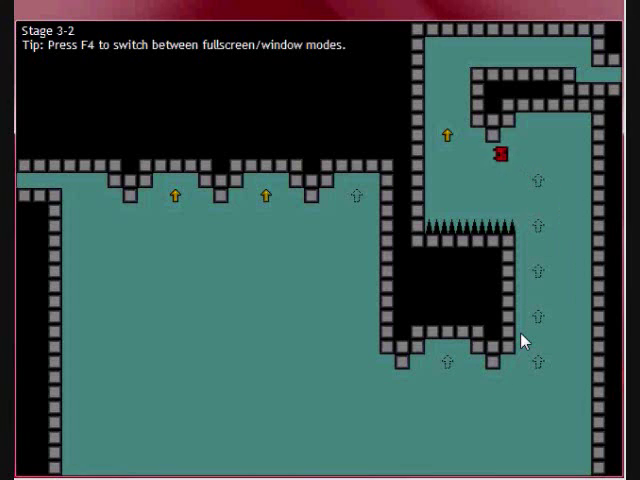
pyautogui.press('Left')
pyautogui.press('Left')
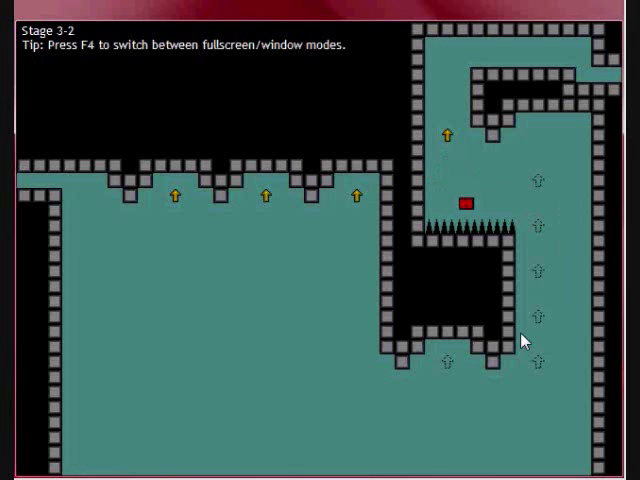
pyautogui.press('Down')
pyautogui.press('Down')
pyautogui.press('Down')
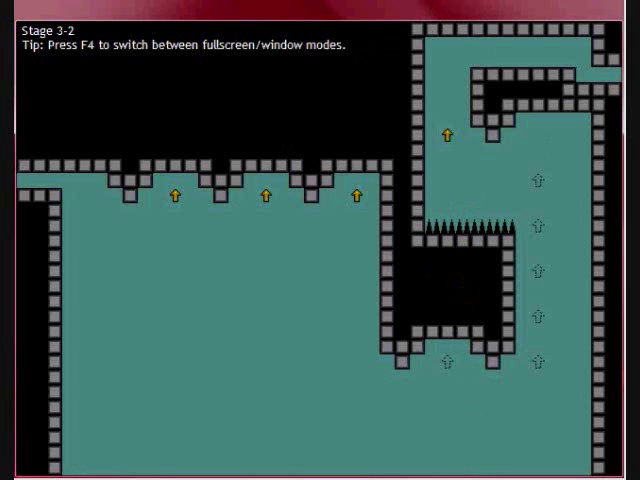
# Restart and collect the ceiling arrows, then drop beside the central block to the lower floor
pyautogui.press('Right')
pyautogui.press('Right')
pyautogui.press('Right')
pyautogui.press('Right')
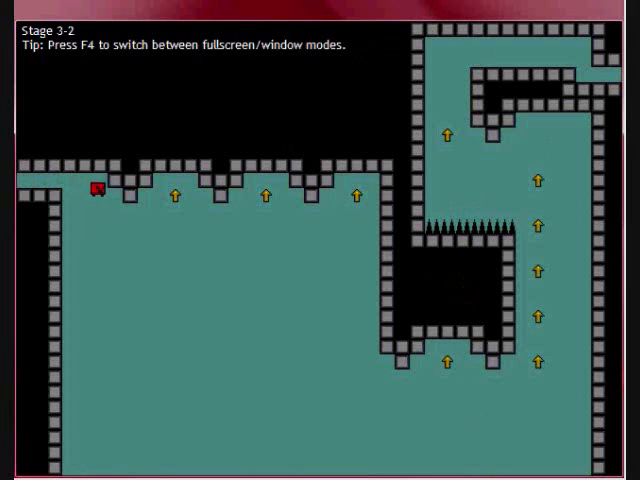
pyautogui.press('Right')
pyautogui.press('Right')
pyautogui.press('Right')
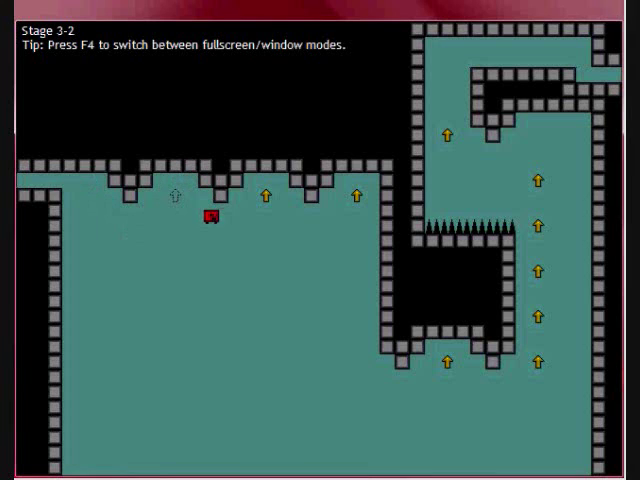
pyautogui.press('Right')
pyautogui.press('Right')
pyautogui.press('Right')
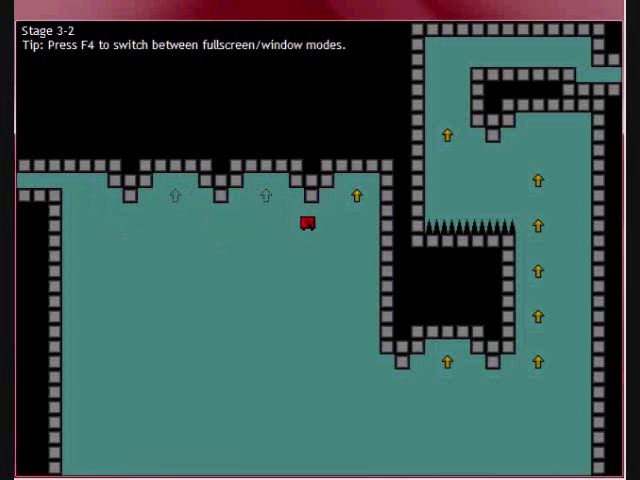
pyautogui.press('Right')
pyautogui.press('Right')
pyautogui.press('Down')
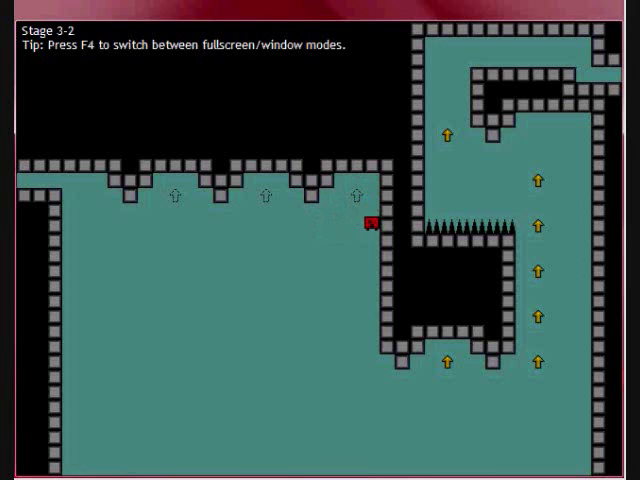
pyautogui.press('Right')
pyautogui.press('Right')
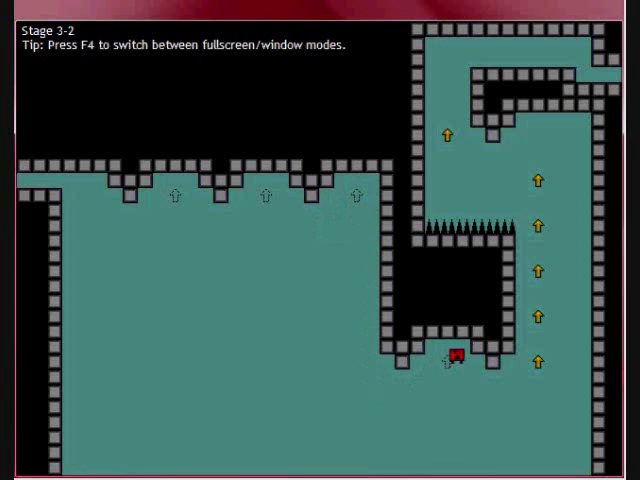
pyautogui.press('Right')
pyautogui.press('Right')
# Rise through the right arrow column, leap to the upper arrow, and try climbing toward the exit
pyautogui.press('Up')
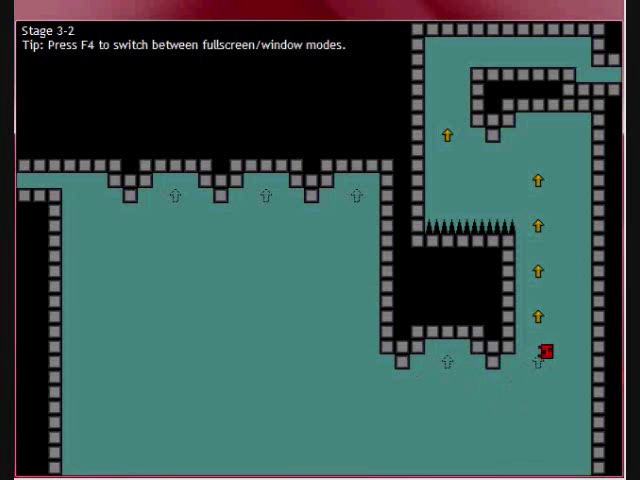
pyautogui.press('Up')
pyautogui.press('Up')
pyautogui.press('Up')
pyautogui.press('Up')
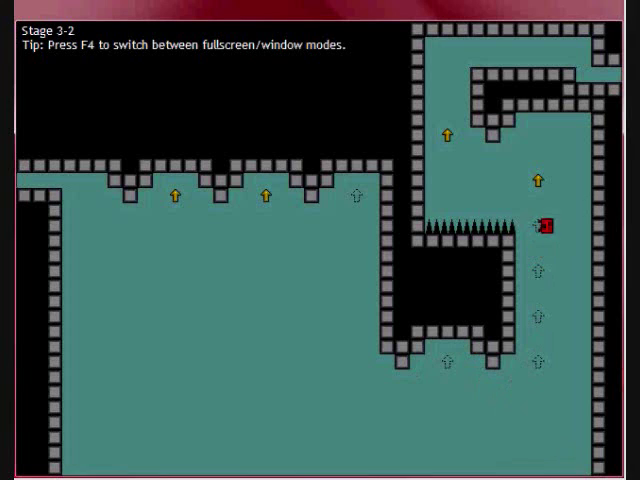
pyautogui.press('Left')
pyautogui.press('Up')
pyautogui.press('Left')
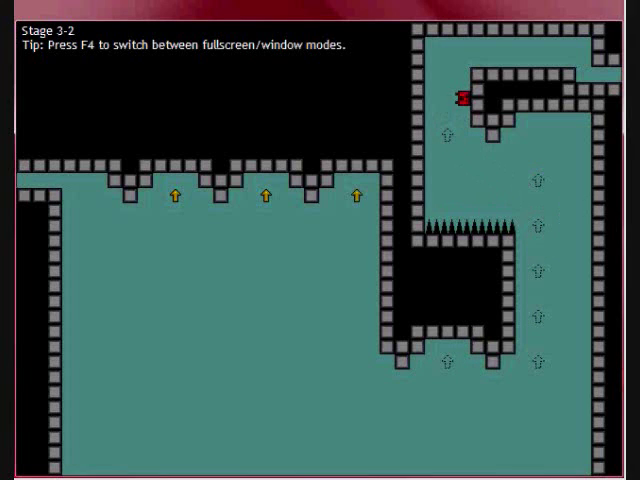
pyautogui.press('Right')
pyautogui.press('Down')
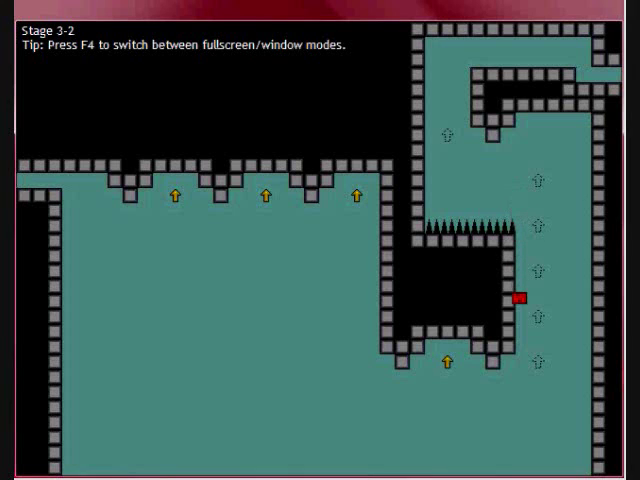
# After dying, head right from the start and collect all three ceiling arrows
pyautogui.press('Right')
pyautogui.press('Right')
pyautogui.press('Right')
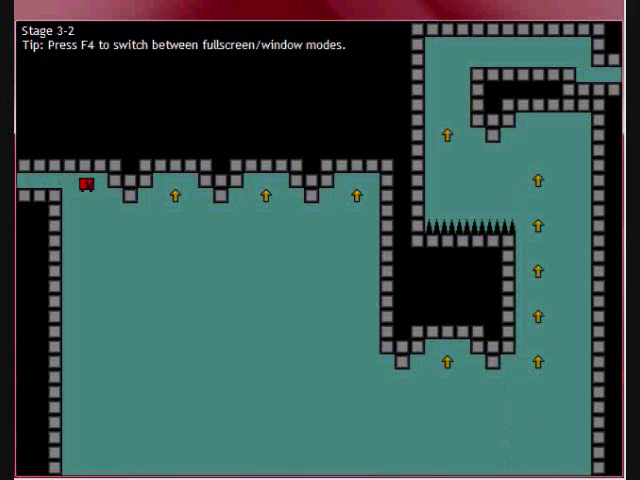
pyautogui.press('Right')
pyautogui.press('Right')
pyautogui.press('Right')
pyautogui.press('Right')
pyautogui.press('Up')
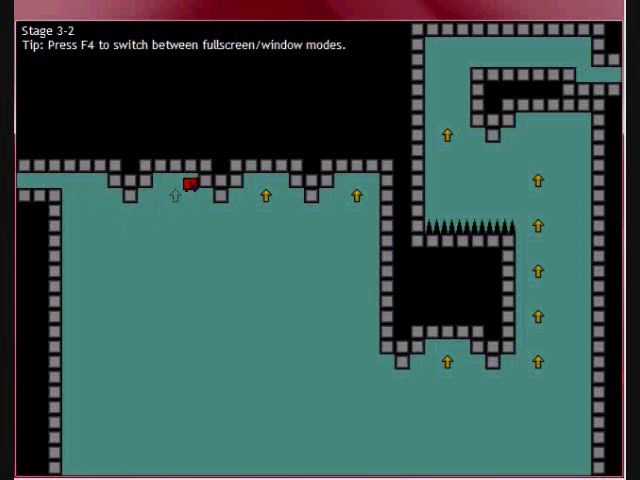
pyautogui.press('Right')
pyautogui.press('Right')
pyautogui.press('Right')
pyautogui.press('Right')
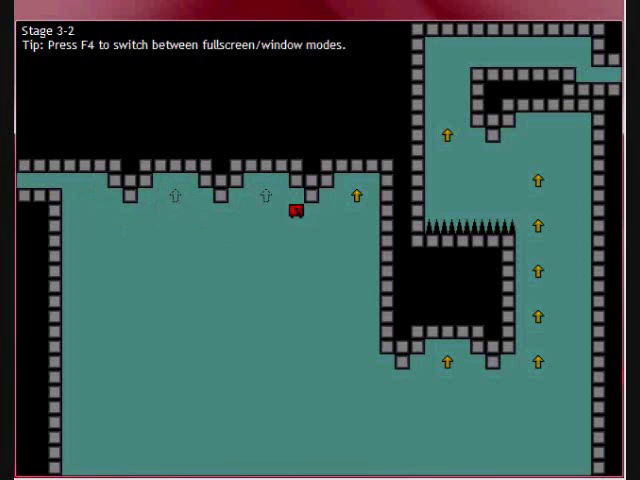
pyautogui.press('Right')
pyautogui.press('Right')
pyautogui.press('Up')
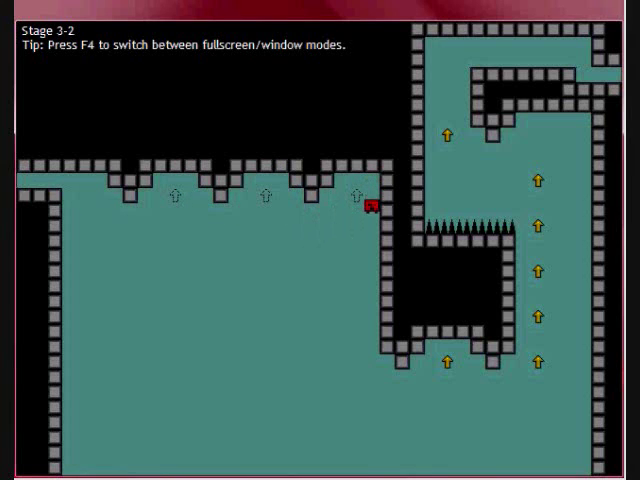
# Grab the under-block arrow, climb the column to the upper arrow, and run the top corridor to the exit
pyautogui.press('Right')
pyautogui.press('Right')
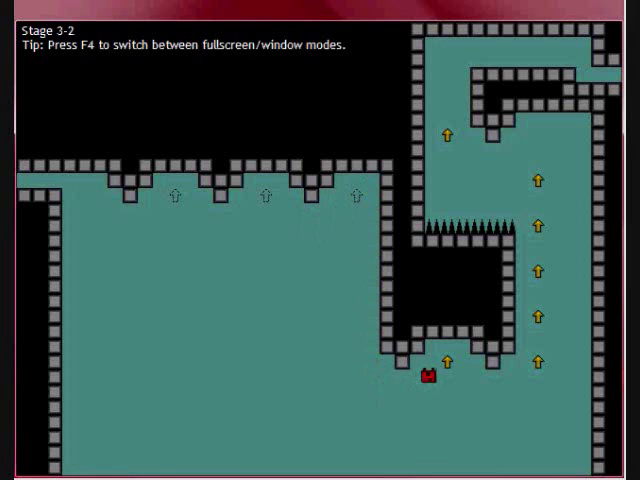
pyautogui.press('Right')
pyautogui.press('Up')
pyautogui.press('Right')
pyautogui.press('Right')
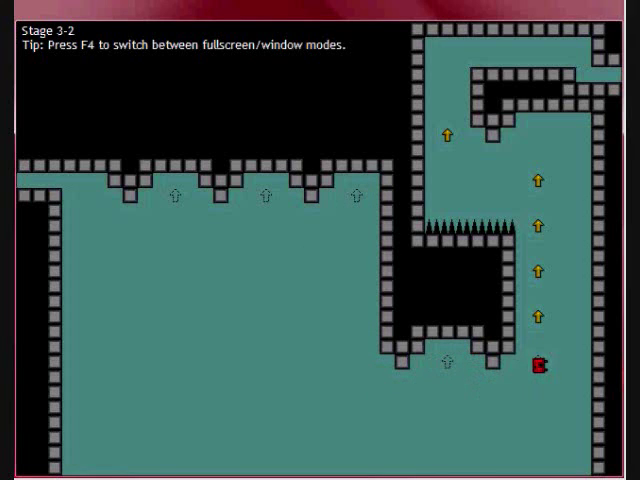
pyautogui.press('Up')
pyautogui.press('Up')
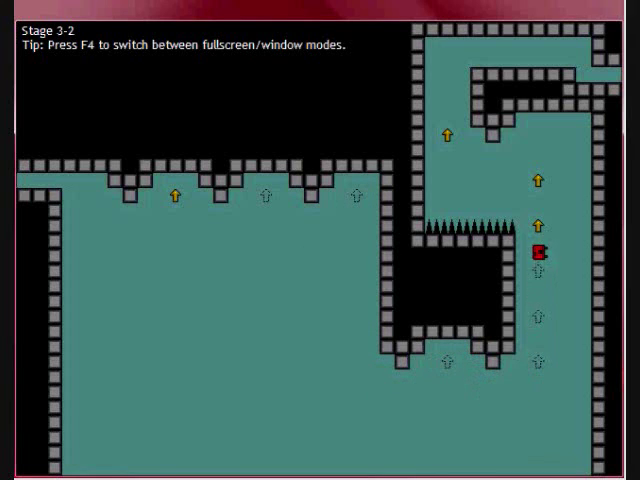
pyautogui.press('Up')
pyautogui.press('Up')
pyautogui.press('Left')
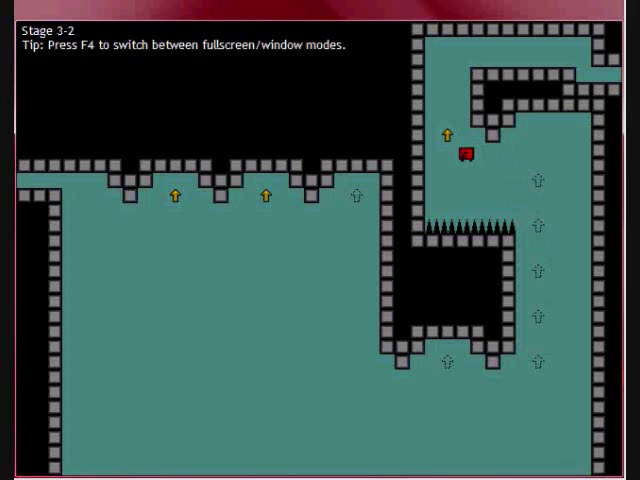
pyautogui.press('Left')
pyautogui.press('Up')
pyautogui.press('Up')
pyautogui.press('Right')
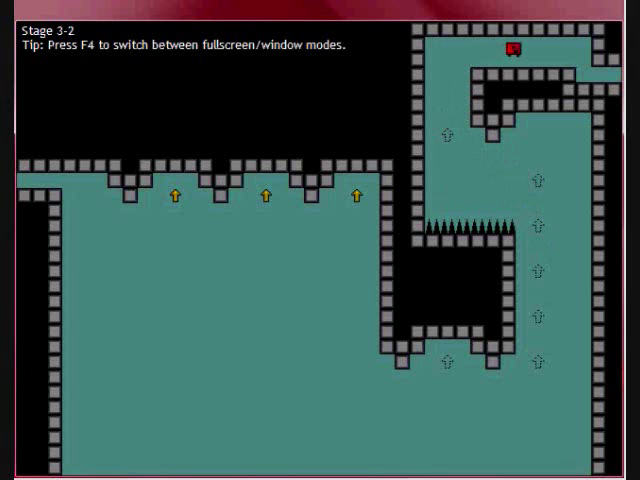
pyautogui.press('Right')
# Enter Stage 3-3 and descend the left passage to the crate on the platform
pyautogui.press('Right')
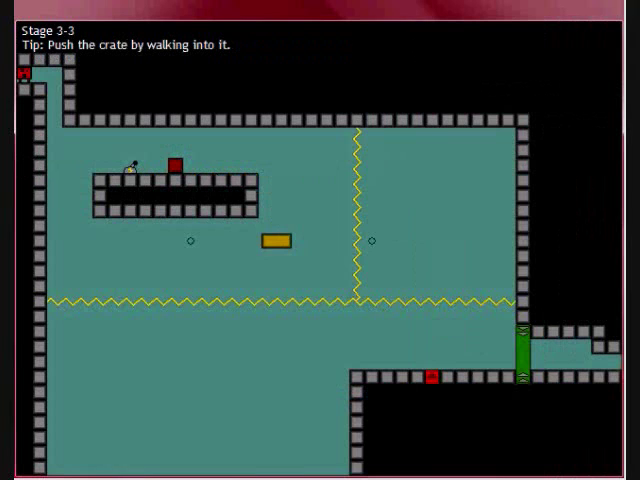
pyautogui.press('Right')
pyautogui.press('Right')
pyautogui.press('Right')
pyautogui.press('Down')
pyautogui.press('Down')
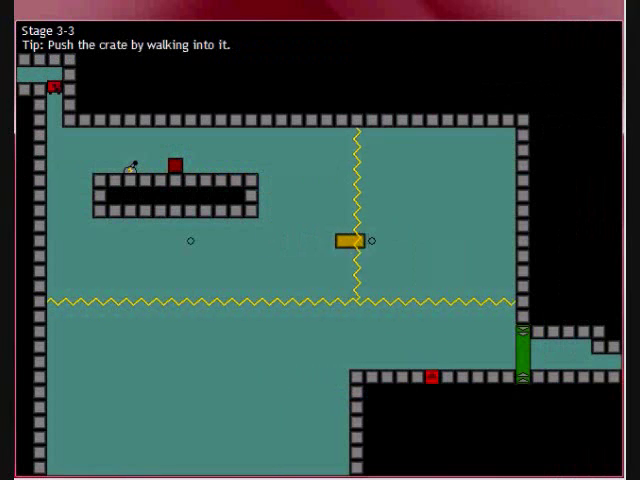
pyautogui.press('Down')
pyautogui.press('Down')
pyautogui.press('Down')
pyautogui.press('Right')
pyautogui.press('Up')
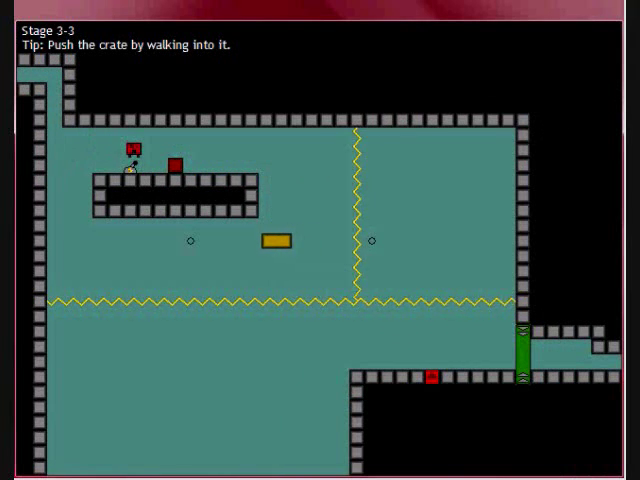
pyautogui.press('Right')
pyautogui.press('Right')
pyautogui.press('Right')
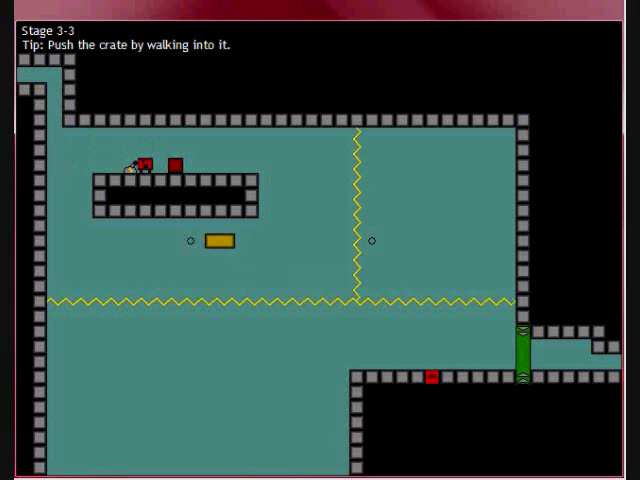
pyautogui.press('Right')
pyautogui.press('Right')
pyautogui.press('Right')
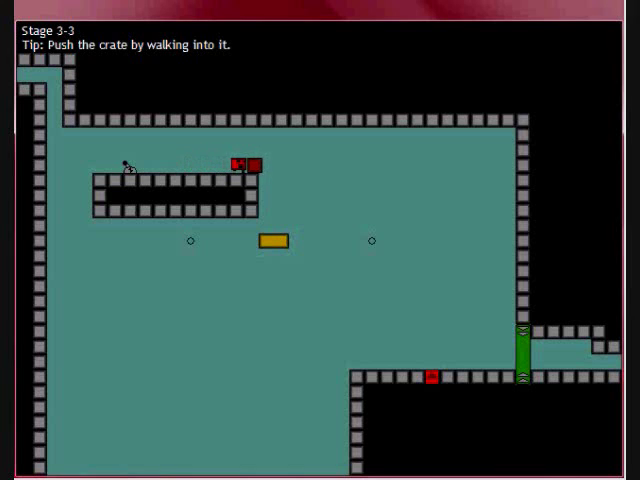
# Push the crate onto the yellow moving block, then move right along the platform top
pyautogui.press('Right')
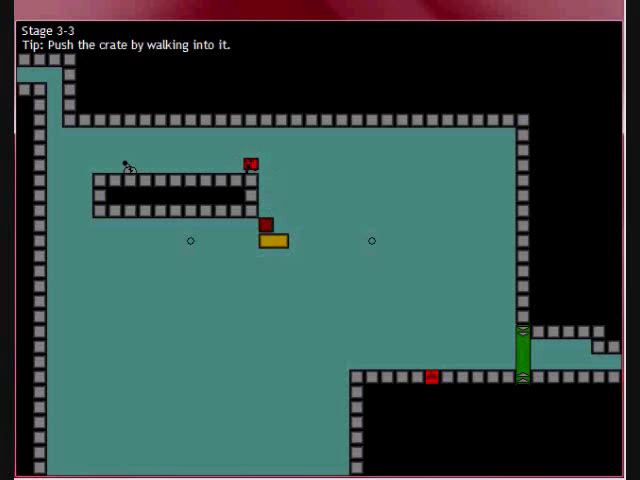
pyautogui.press('Left')
pyautogui.press('Left')
pyautogui.press('Left')
pyautogui.press('Up')
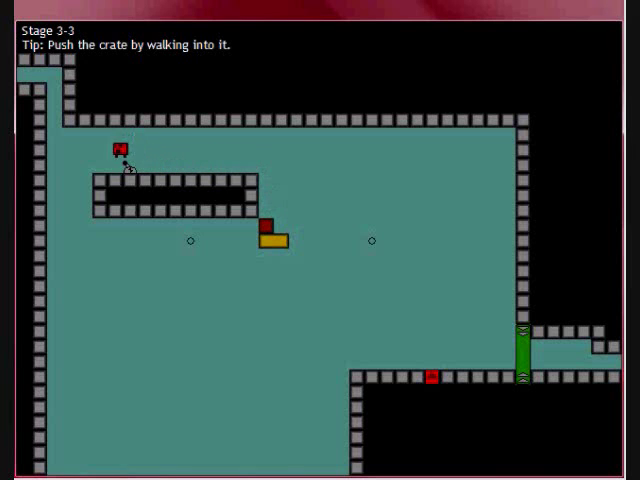
pyautogui.press('Right')
pyautogui.press('Up')
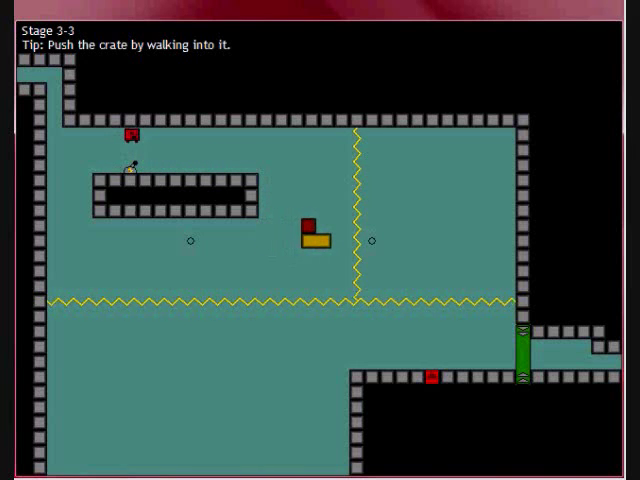
pyautogui.press('Right')
pyautogui.press('Right')
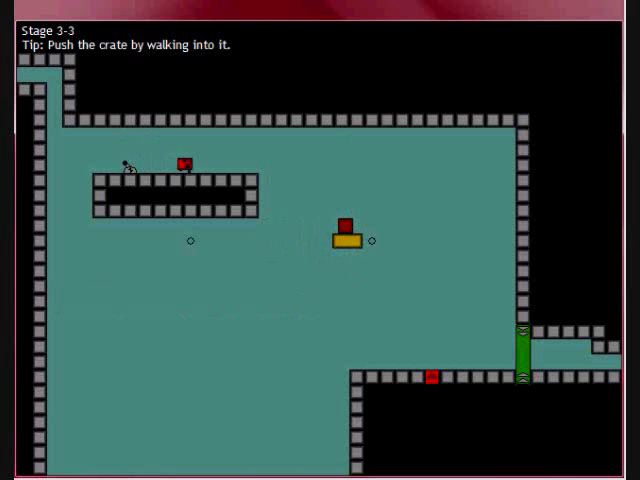
pyautogui.press('Right')
pyautogui.press('Right')
pyautogui.press('Right')
pyautogui.press('Right')
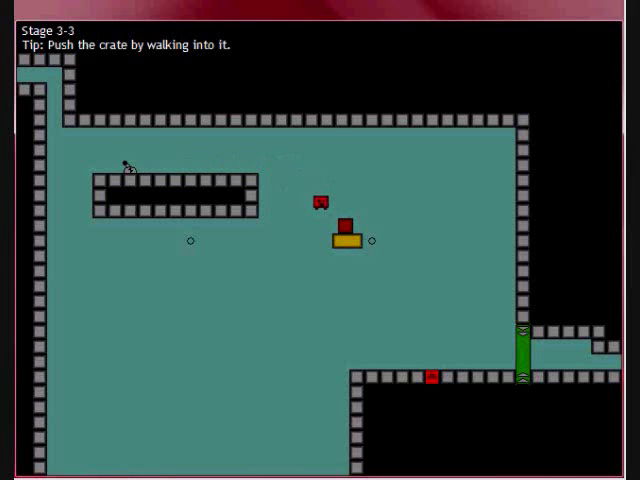
# Ride the crate on the moving block, then jump off to the lower floor and the green exit
pyautogui.press('Right')
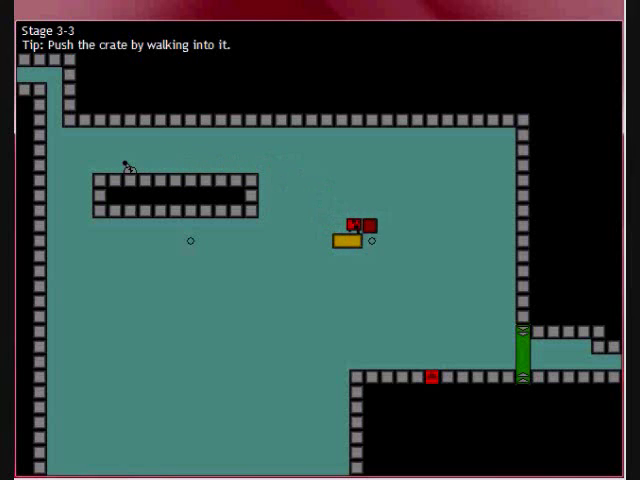
pyautogui.press('Right')
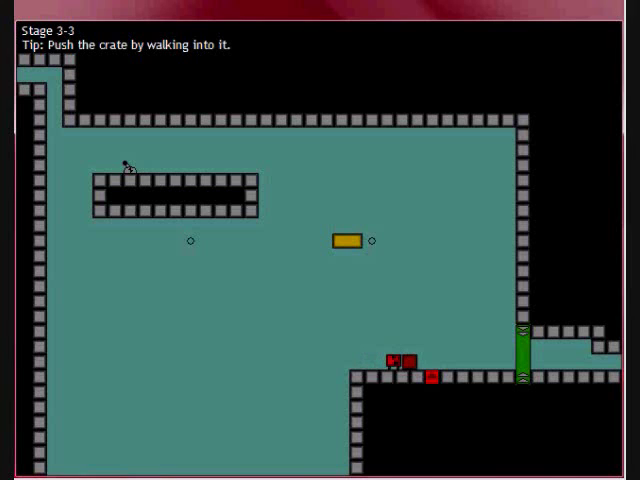
pyautogui.press('Up')
pyautogui.press('Right')
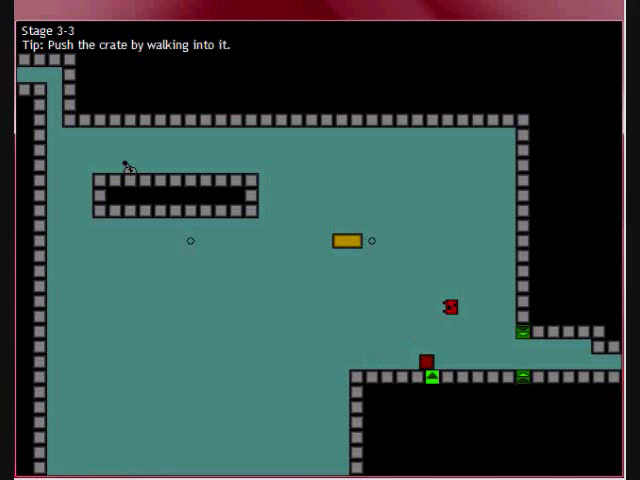
pyautogui.press('Right')
pyautogui.press('Right')
pyautogui.press('Right')
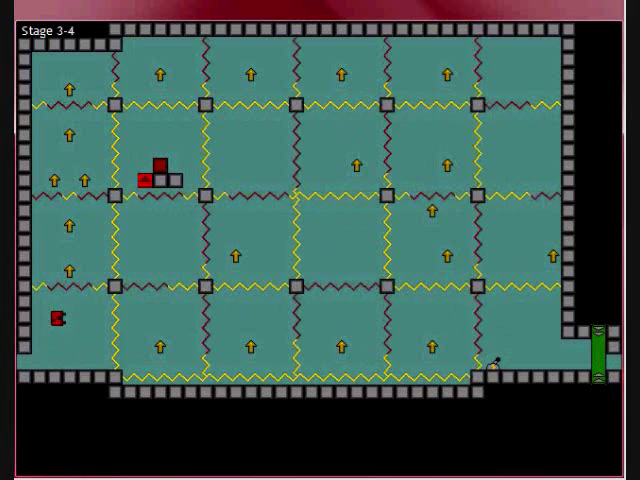
# Collect the left-column, top-row and right-column arrows, then fall and restart
pyautogui.press('Right')
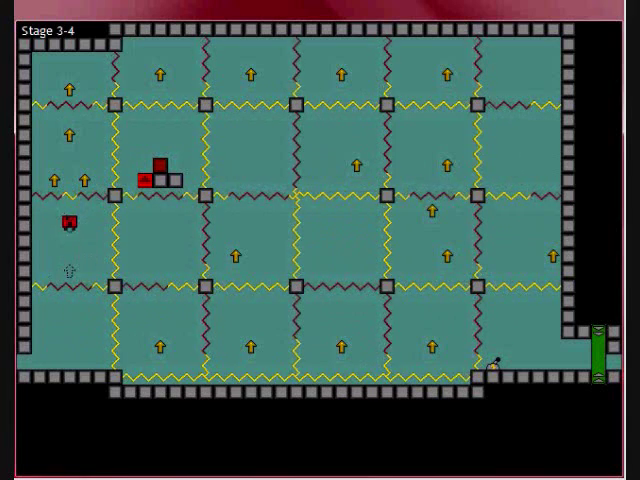
pyautogui.press('Left')
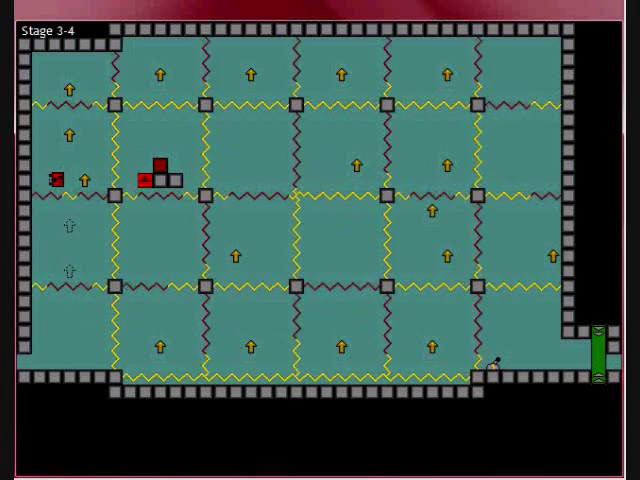
pyautogui.press('Right')
pyautogui.press('Up')
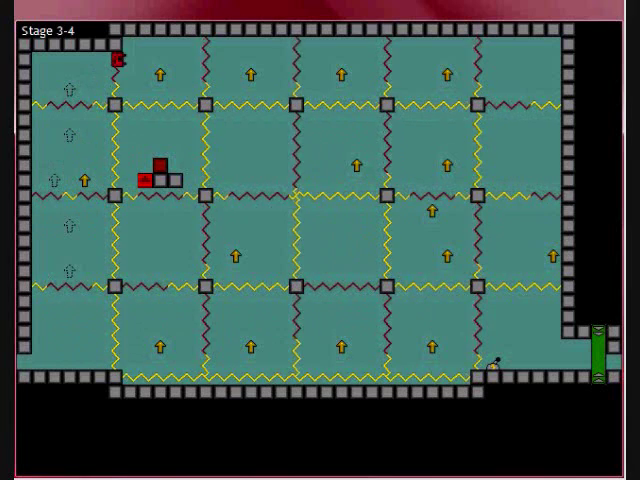
pyautogui.press('Right')
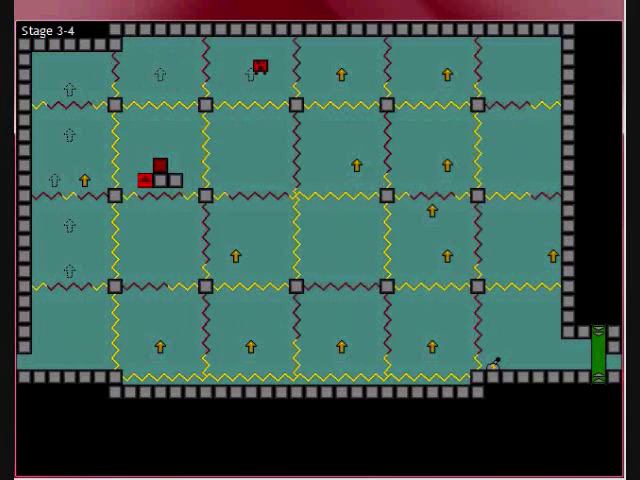
pyautogui.press('Right')
pyautogui.press('Right')
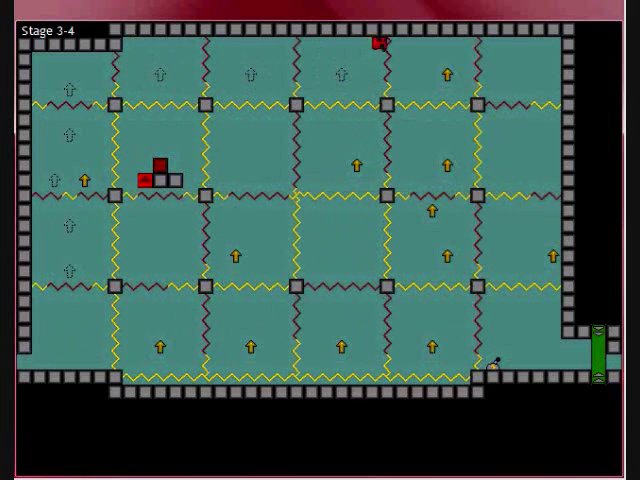
pyautogui.press('Right')
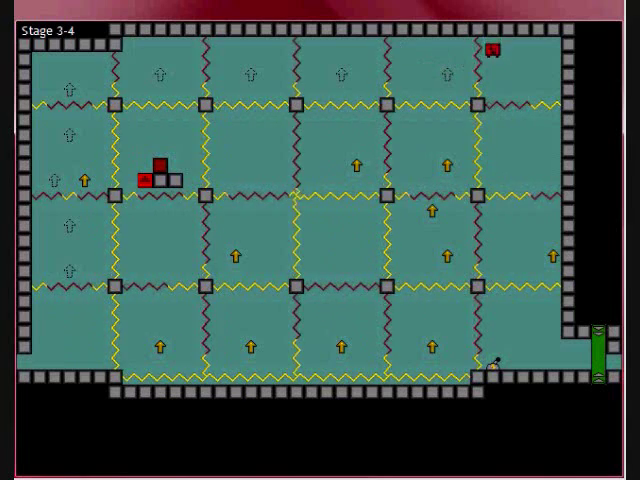
pyautogui.press('Right')
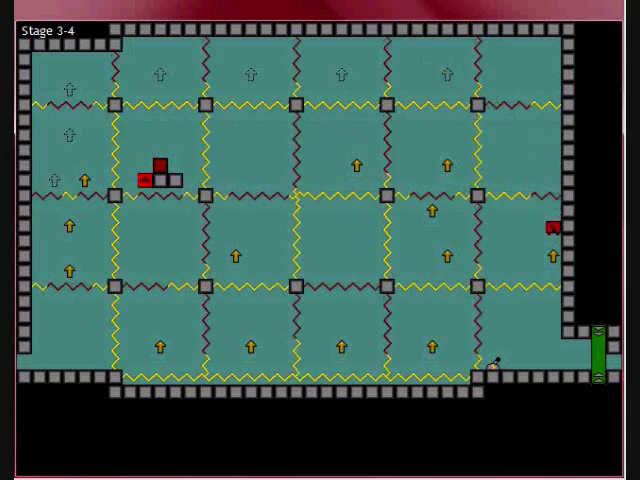
pyautogui.press('Left')
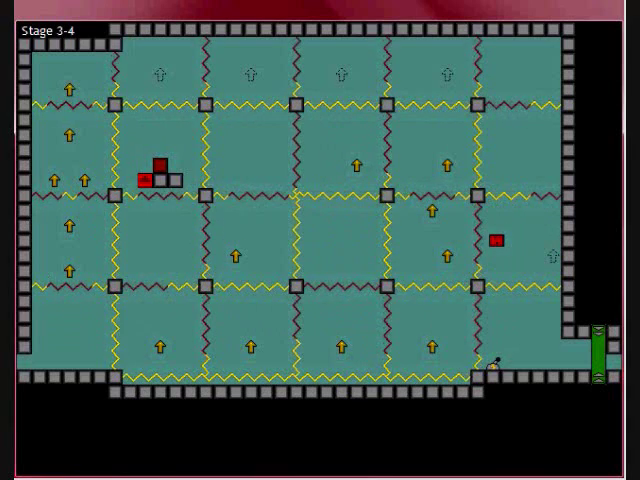
pyautogui.press('Down')
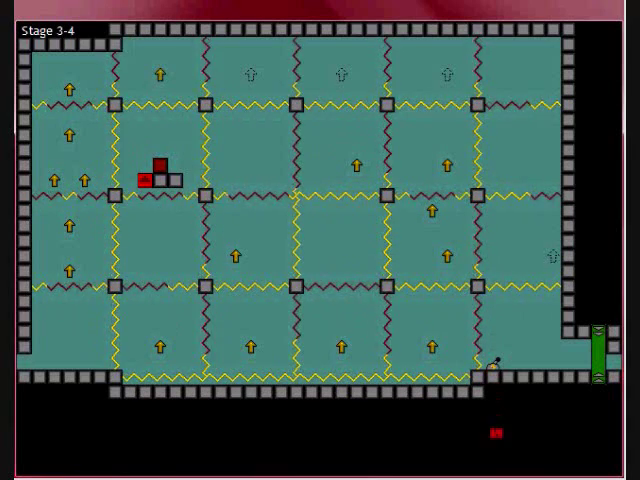
# From the start, leap onto the left wall and climb toward the top-left cell
pyautogui.press('Right')
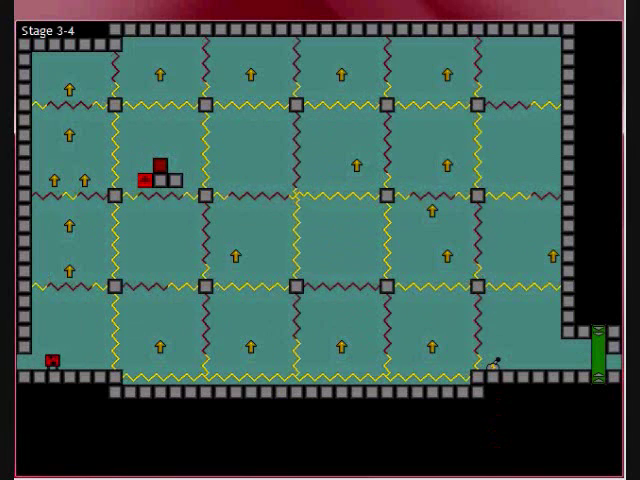
pyautogui.press('Up')
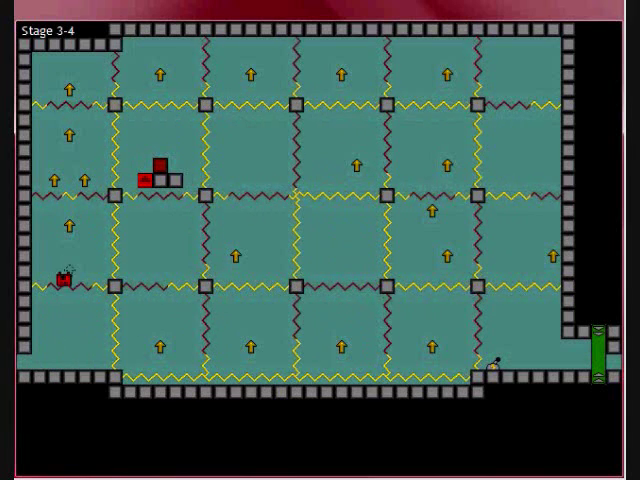
pyautogui.press('Up')
pyautogui.press('Left')
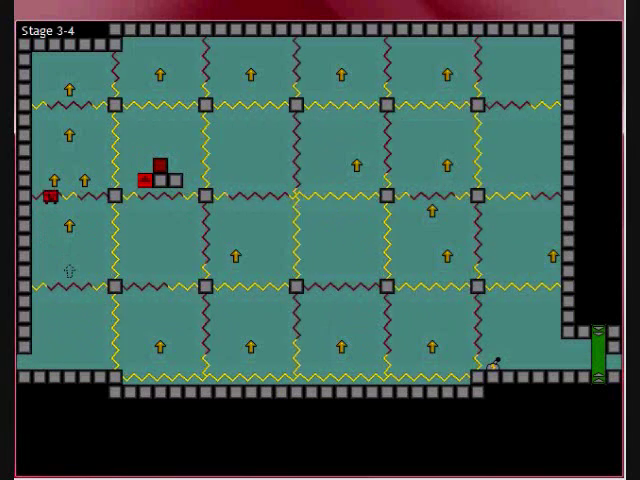
pyautogui.press('Right')
pyautogui.press('Left')
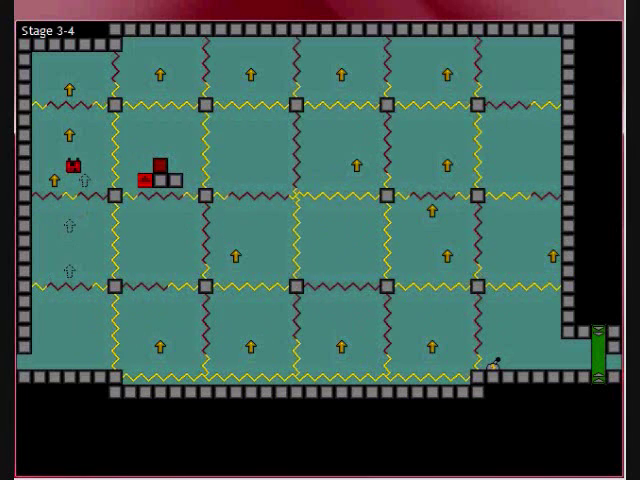
pyautogui.press('Up')
pyautogui.press('Right')
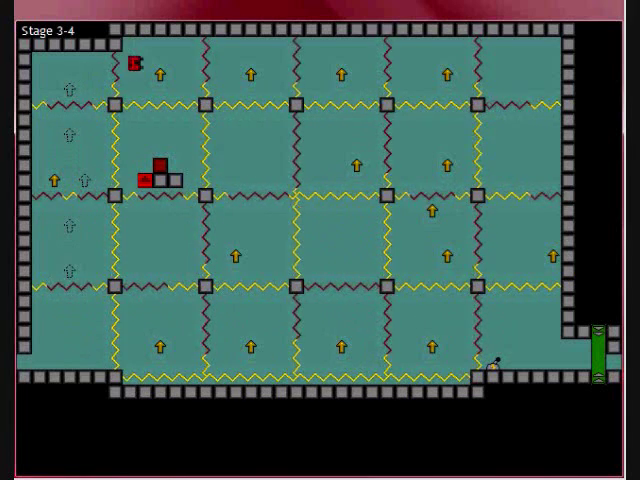
# Collect the top-row arrows to the top-right corner, then take the right-column arrow
pyautogui.press('Right')
pyautogui.press('Up')
pyautogui.press('Right')
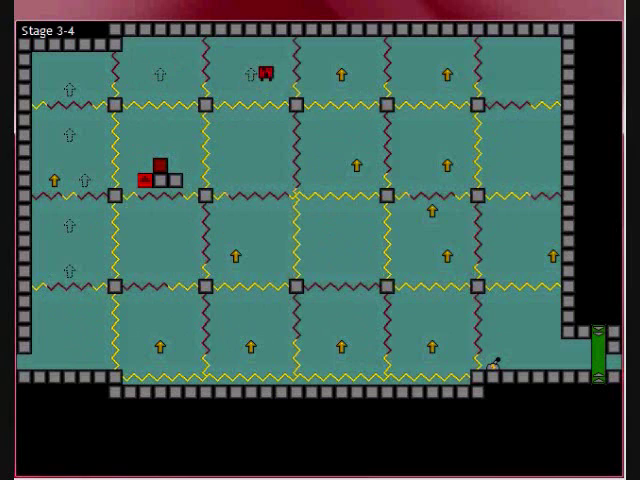
pyautogui.press('Right')
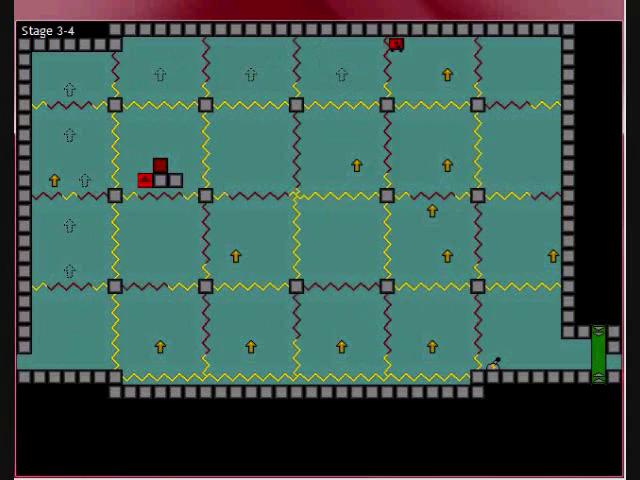
pyautogui.press('Right')
pyautogui.press('Right')
pyautogui.press('Right')
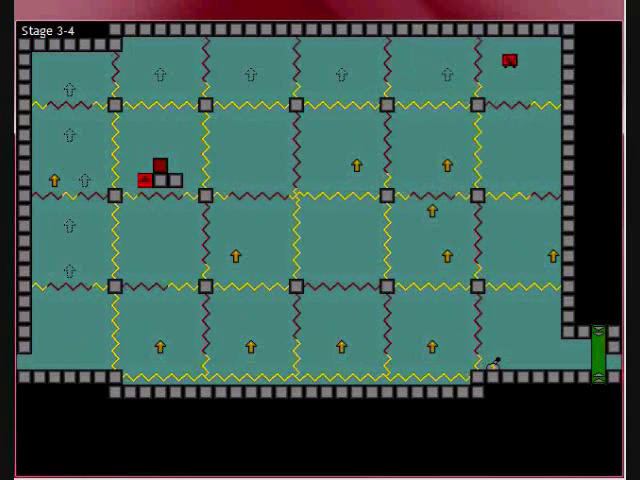
pyautogui.press('Down')
pyautogui.press('Down')
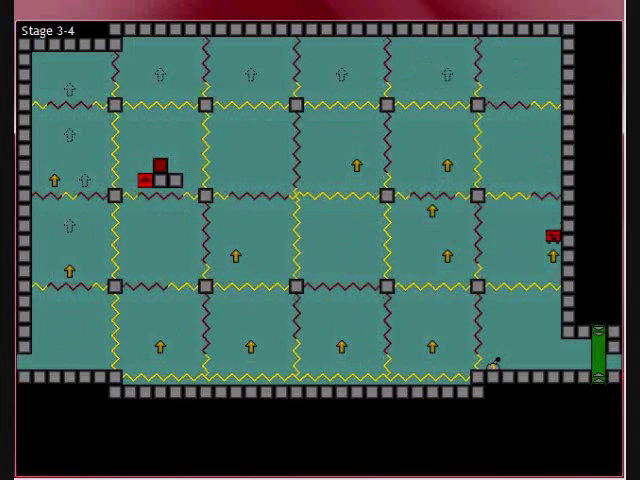
pyautogui.press('Left')
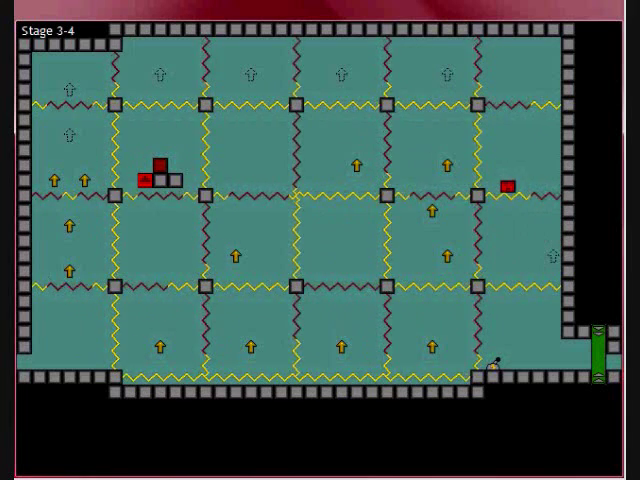
# Drop near the exit, restart, and climb the left column collecting arrows
pyautogui.press('Down')
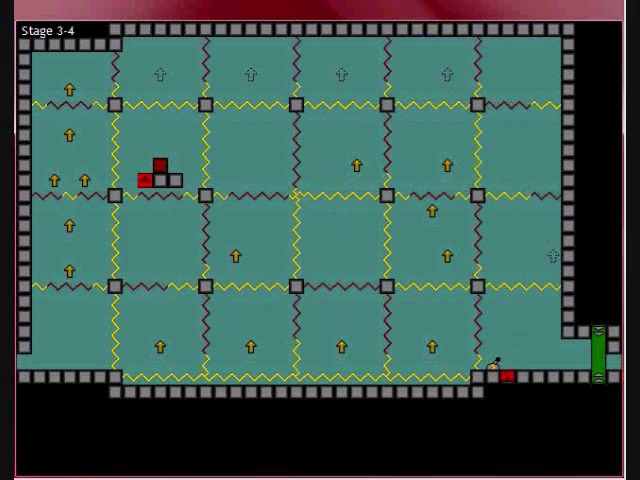
pyautogui.press('Right')
pyautogui.press('Up')
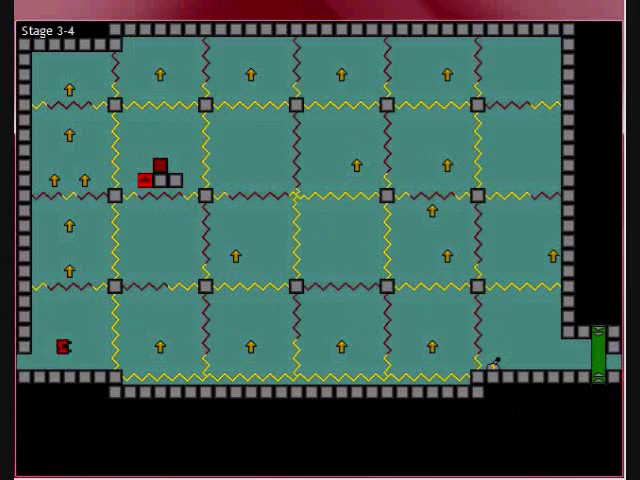
pyautogui.press('Up')
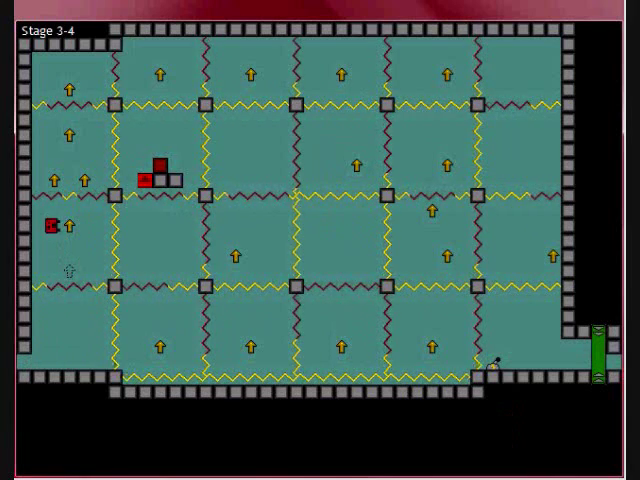
pyautogui.press('Right')
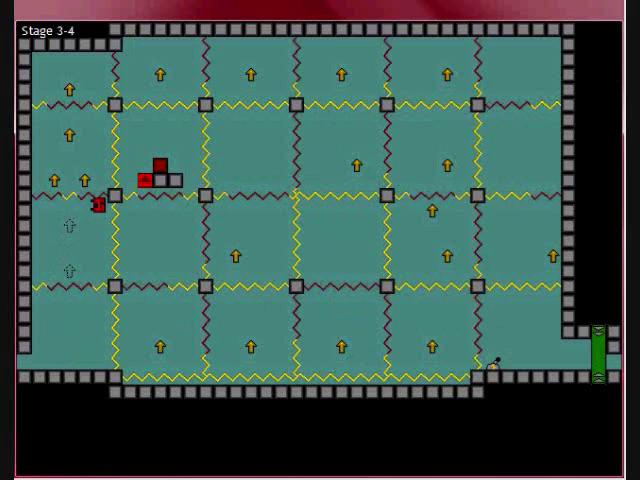
# Jump up-left, then up-right into the top row, collecting its first two arrows
pyautogui.press('Left')
pyautogui.press('Up')
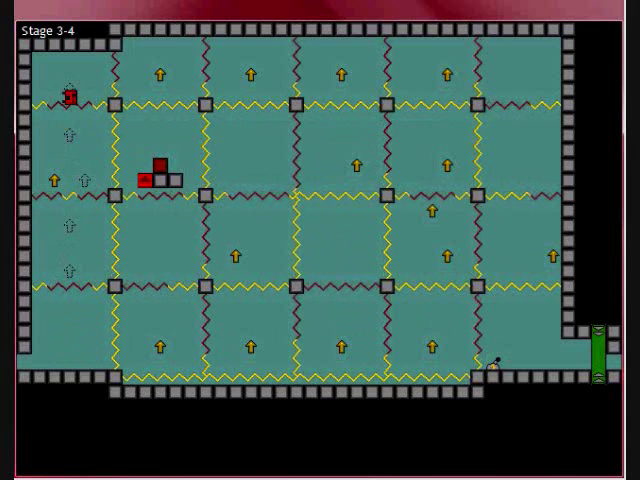
pyautogui.press('Up')
pyautogui.press('Right')
pyautogui.press('Right')
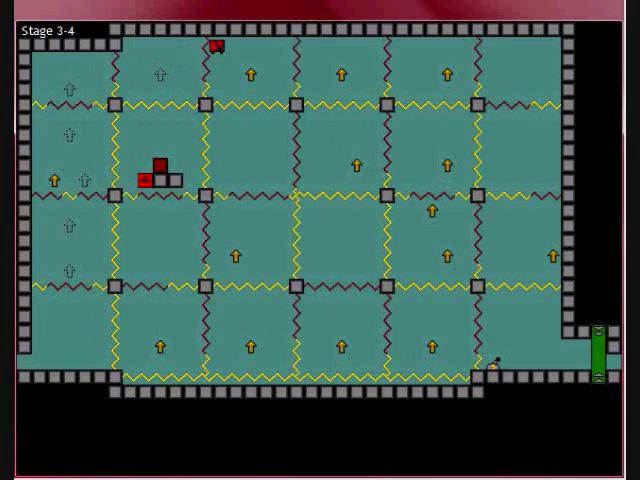
pyautogui.press('Right')
pyautogui.press('Right')
pyautogui.press('Right')
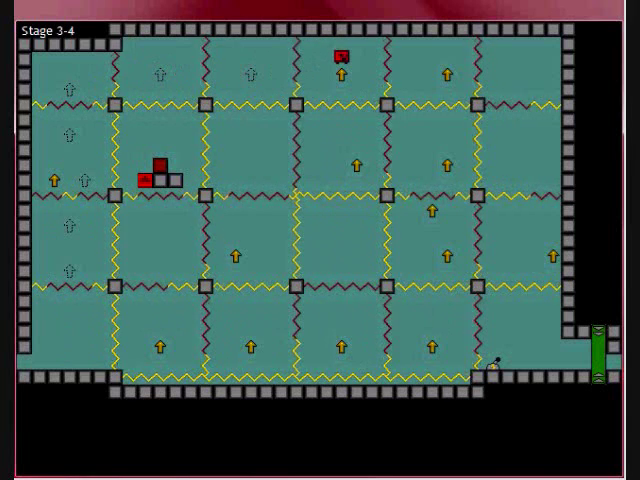
pyautogui.press('Right')
pyautogui.press('Right')
pyautogui.press('Right')
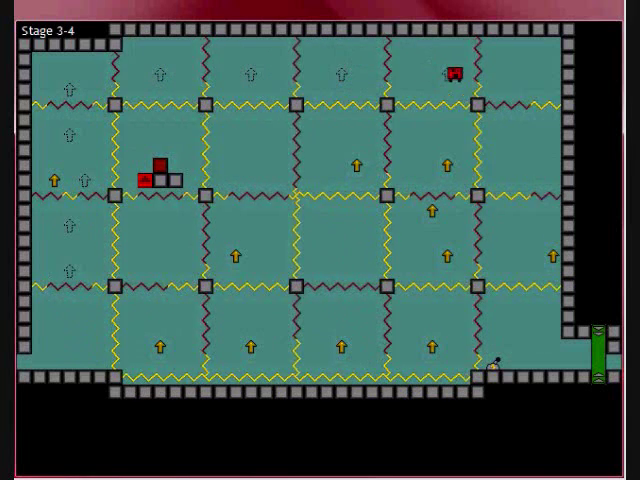
# Drop down the right column, then walk right along the bottom-left floor
pyautogui.press('Down')
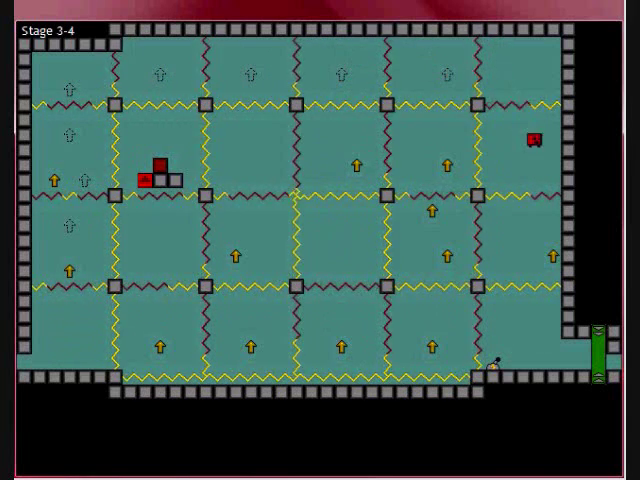
pyautogui.press('Down')
pyautogui.press('Down')
pyautogui.press('Down')
pyautogui.press('Down')
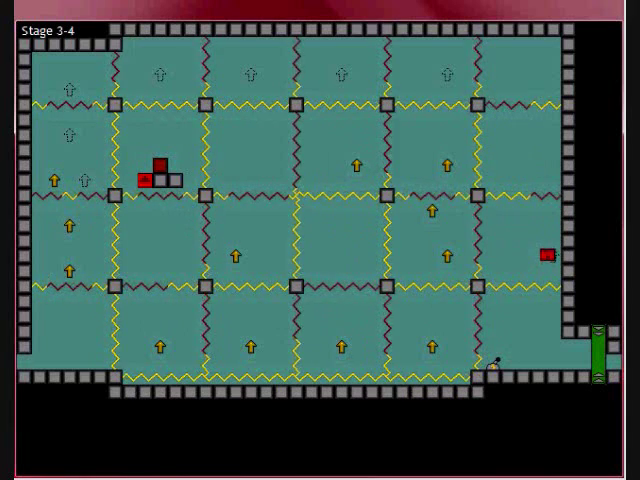
pyautogui.press('Down')
pyautogui.press('Down')
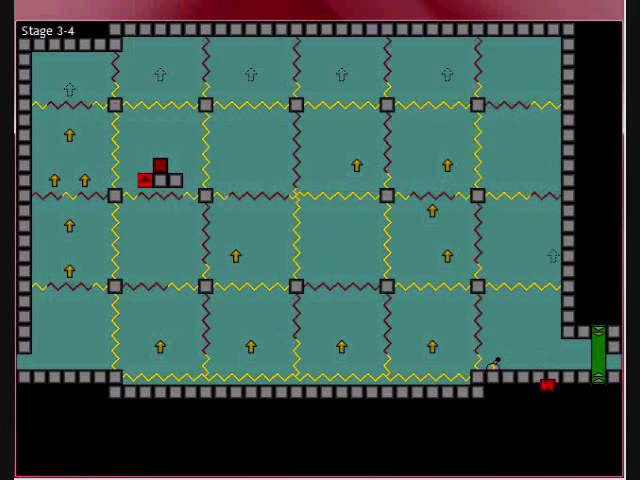
pyautogui.press('Right')
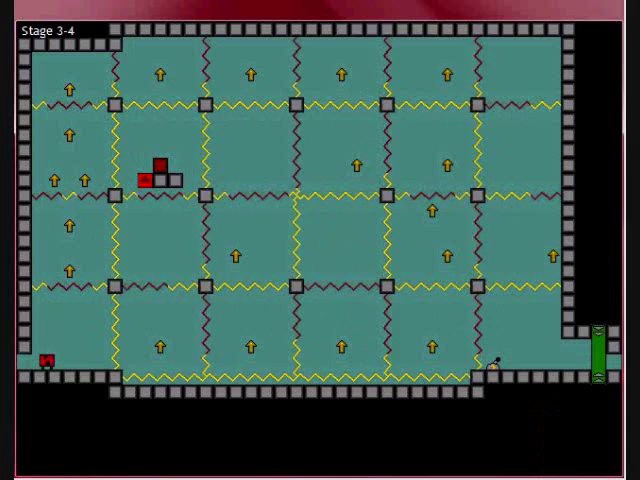
pyautogui.press('Right')
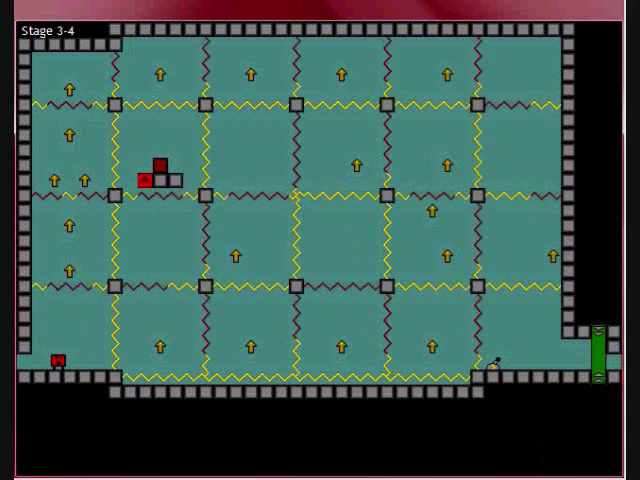
# Ride the left-column arrows upward and collect the top row's arrows
pyautogui.press('Up')
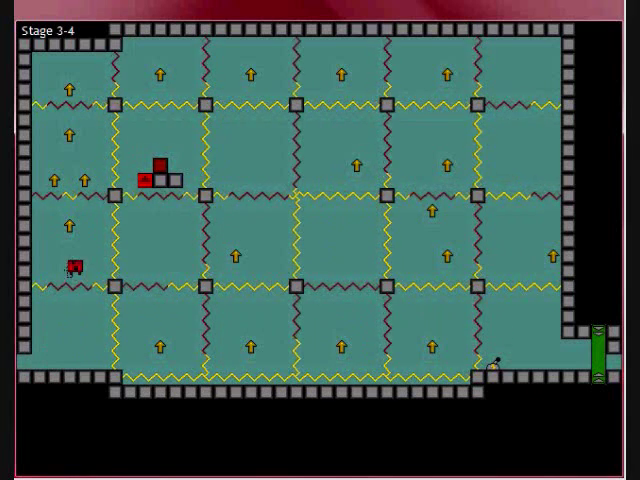
pyautogui.press('Up')
pyautogui.press('Up')
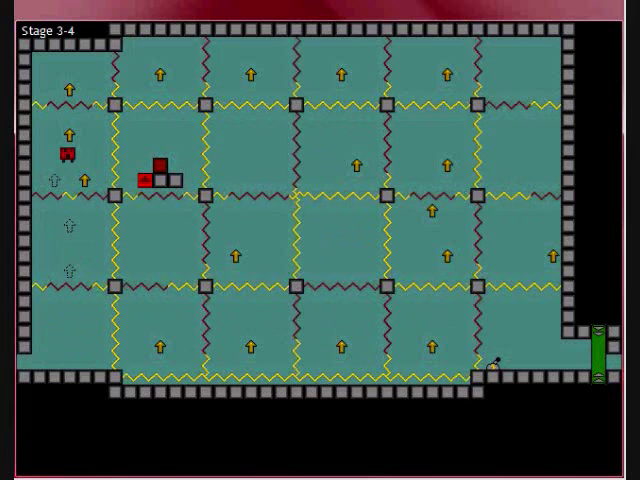
pyautogui.press('Up')
pyautogui.press('Right')
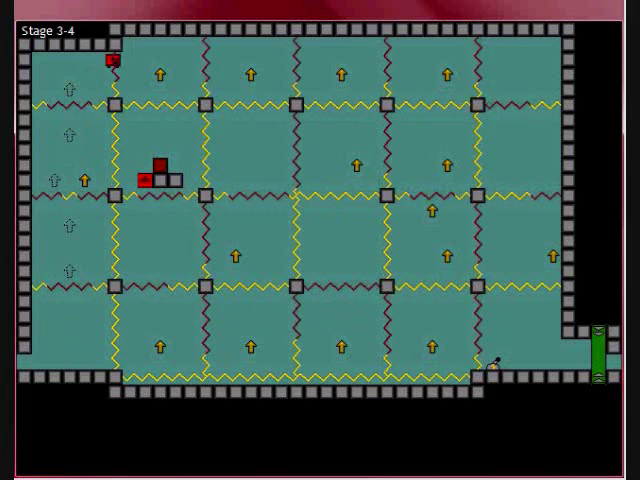
pyautogui.press('Right')
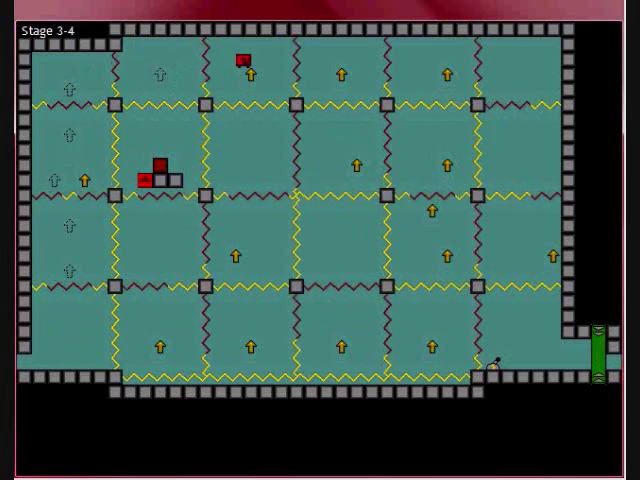
pyautogui.press('Right')
pyautogui.press('Right')
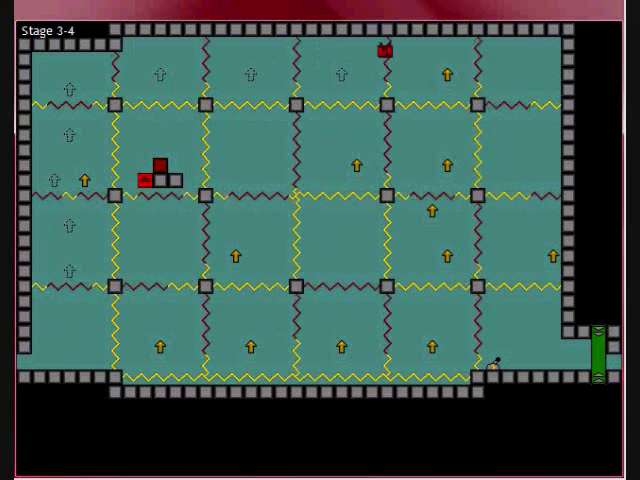
pyautogui.press('Right')
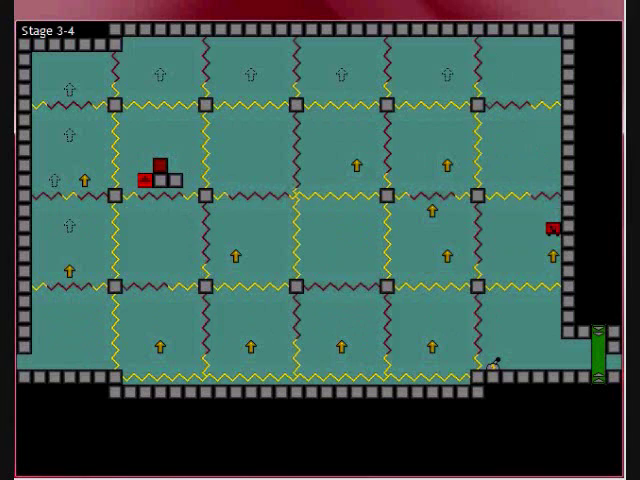
# Descend the right column, collecting the middle-right, central and second-column middle arrows
pyautogui.press('Left')
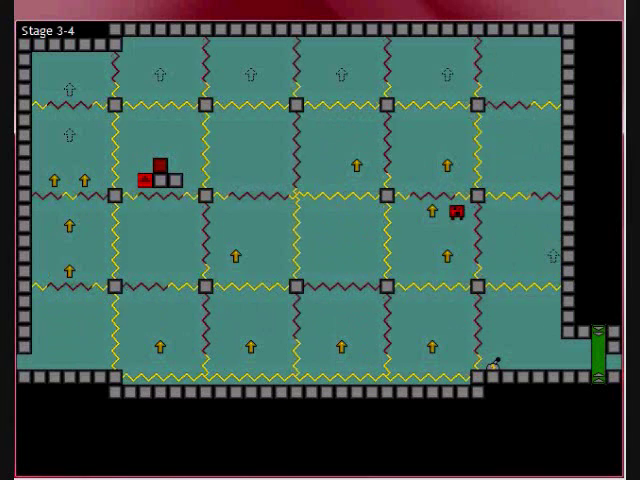
pyautogui.press('Left')
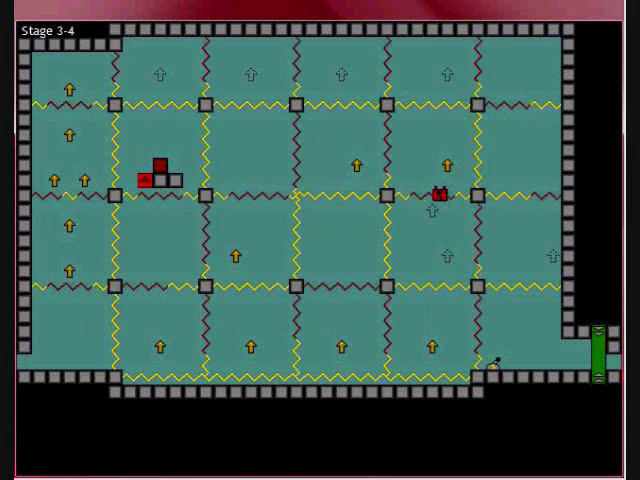
pyautogui.press('Left')
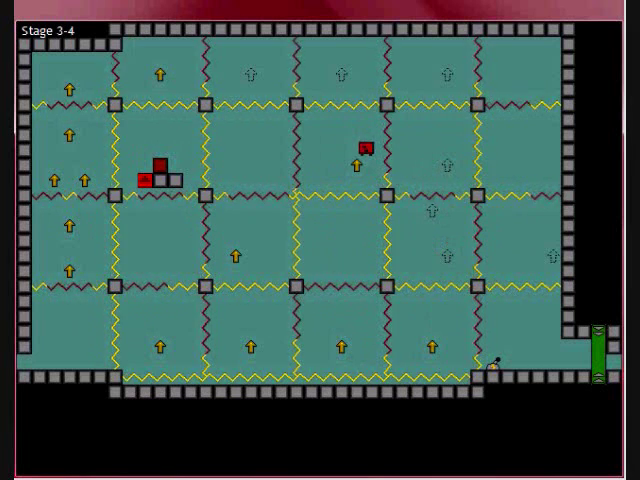
pyautogui.press('Left')
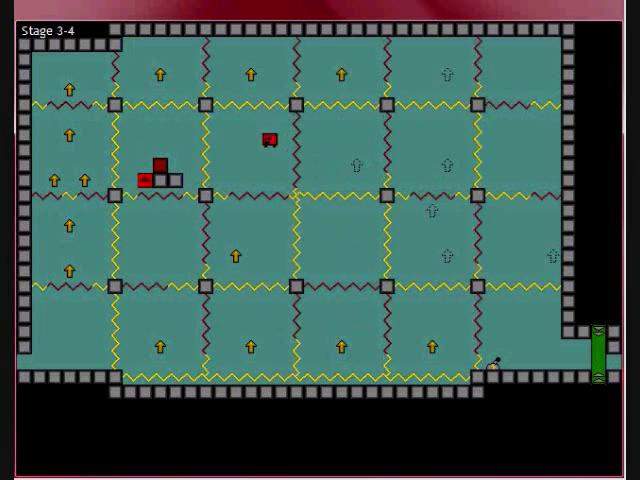
pyautogui.press('Left')
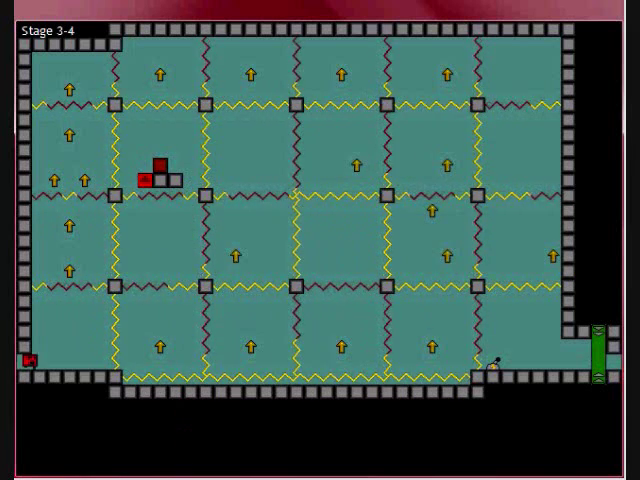
# Climb from the bottom-left start, then respawn and begin climbing again
pyautogui.press('Right')
pyautogui.press('Up')
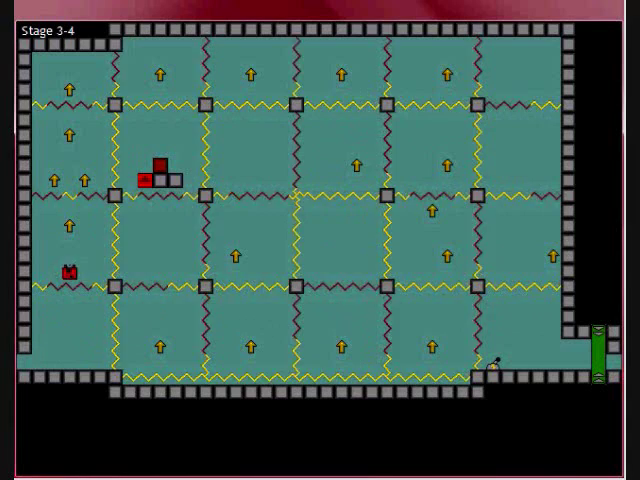
pyautogui.press('Up')
pyautogui.press('Up')
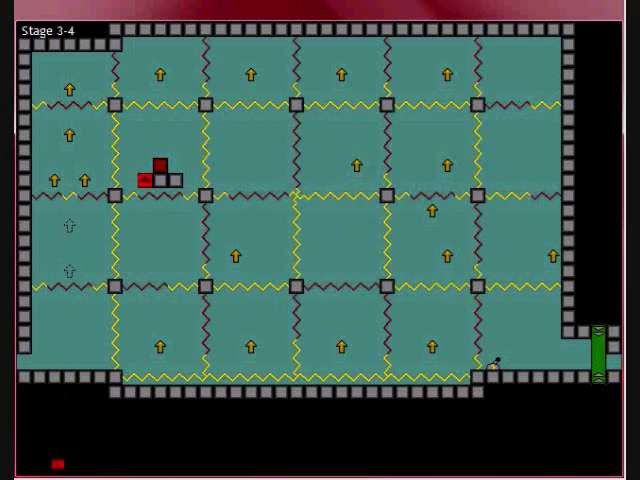
pyautogui.press('Right')
pyautogui.press('Right')
pyautogui.press('Up')
pyautogui.press('Up')
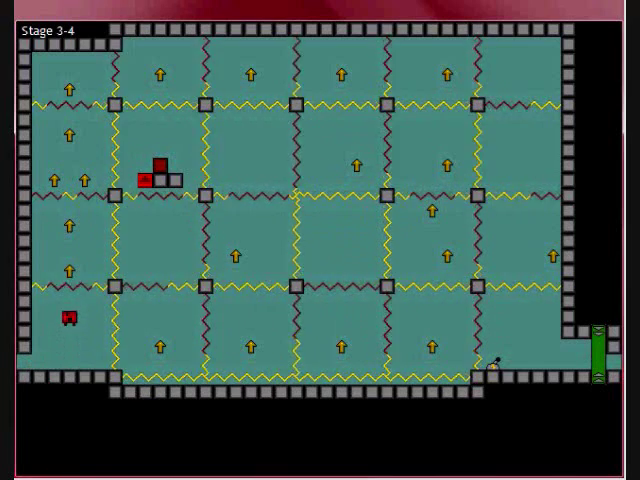
# Climb the left column collecting its arrows up to the top-left cell
pyautogui.press('Up')
pyautogui.press('Left')
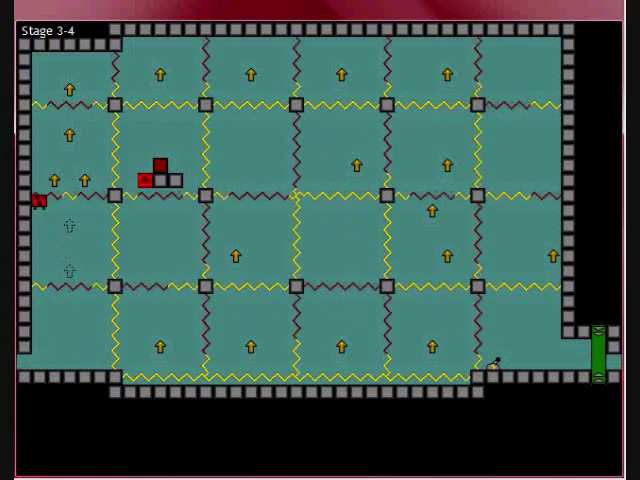
pyautogui.press('Up')
pyautogui.press('Right')
pyautogui.press('Up')
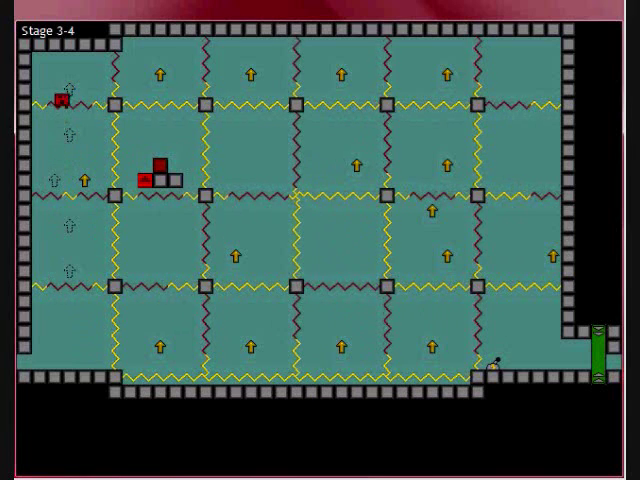
pyautogui.press('Up')
pyautogui.press('Right')
pyautogui.press('Right')
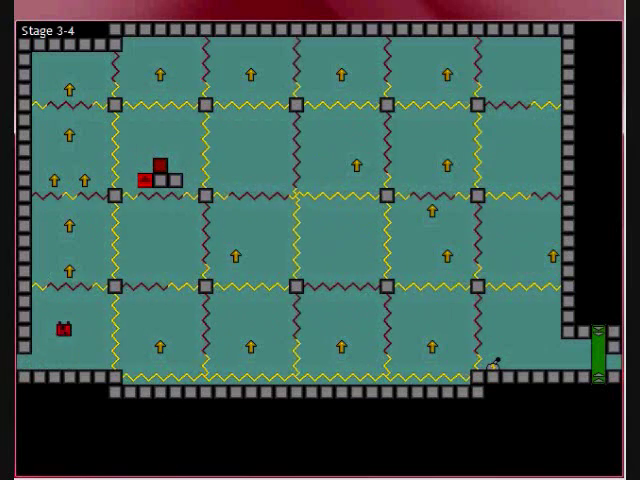
# Climb the left column, collecting its arrows, and jump into the top row
pyautogui.press('Up')
pyautogui.press('Up')
pyautogui.press('Left')
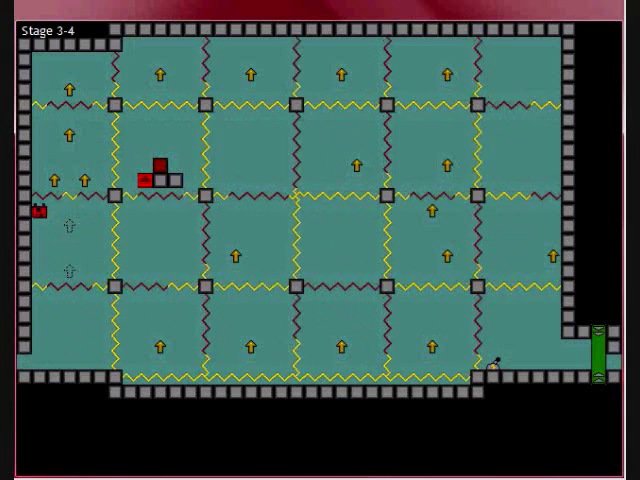
pyautogui.press('Up')
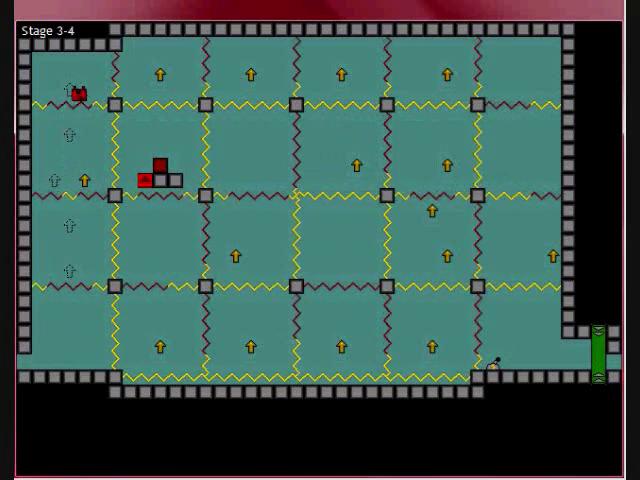
pyautogui.press('Up')
pyautogui.press('Right')
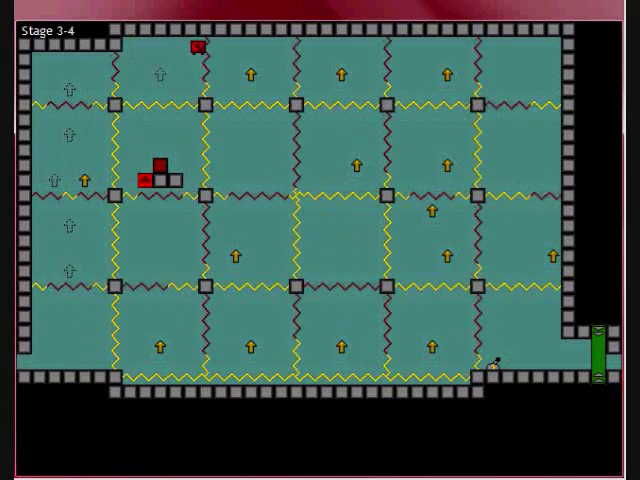
# Run right across the top row collecting arrows, then drop down the right column
pyautogui.press('Right')
pyautogui.press('Up')
pyautogui.press('Right')
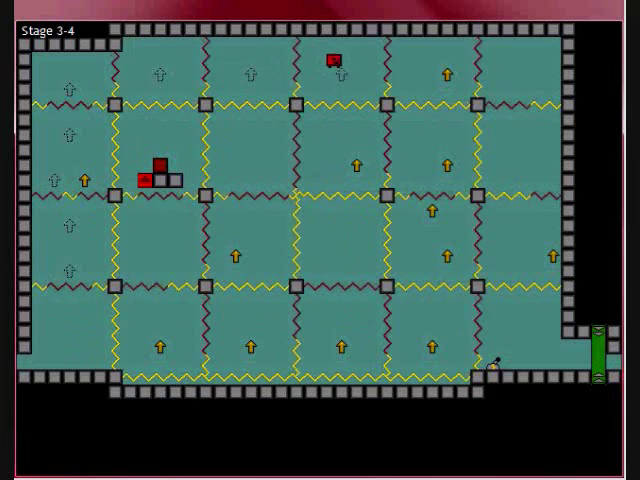
pyautogui.press('Right')
pyautogui.press('Right')
pyautogui.press('Right')
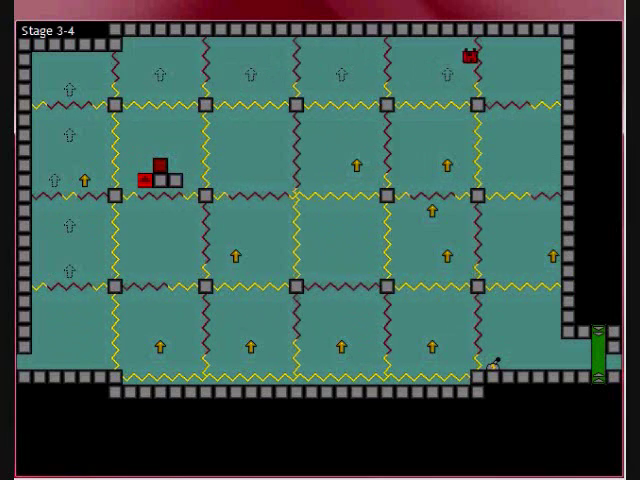
pyautogui.press('Down')
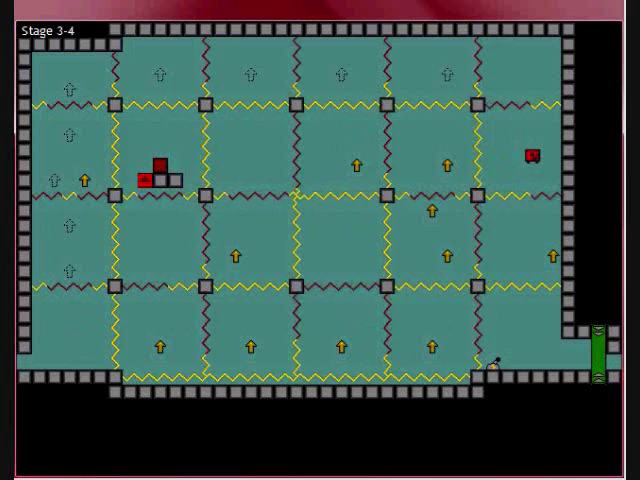
pyautogui.press('Down')
pyautogui.press('Down')
# Move into the middle-right cell and steer up-left, grabbing the arrow pickups there
pyautogui.press('Left')
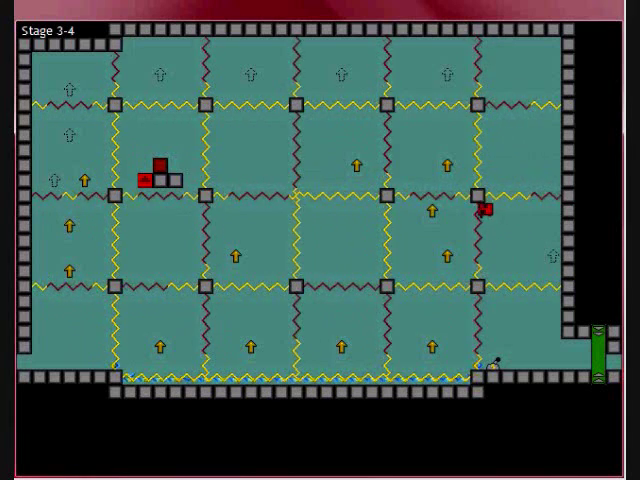
pyautogui.press('Left')
pyautogui.press('Up')
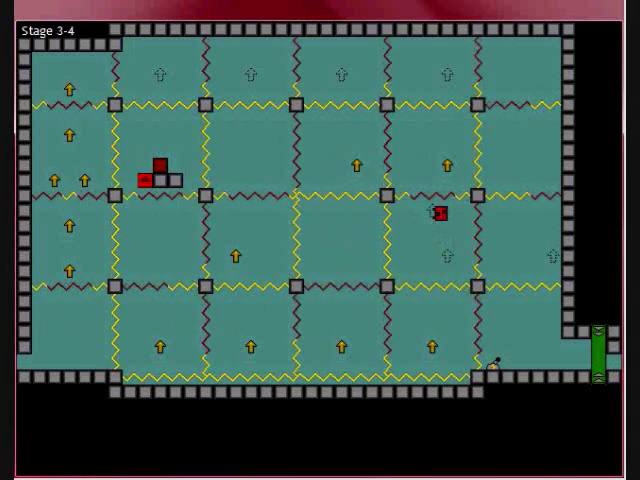
pyautogui.press('Up')
pyautogui.press('Left')
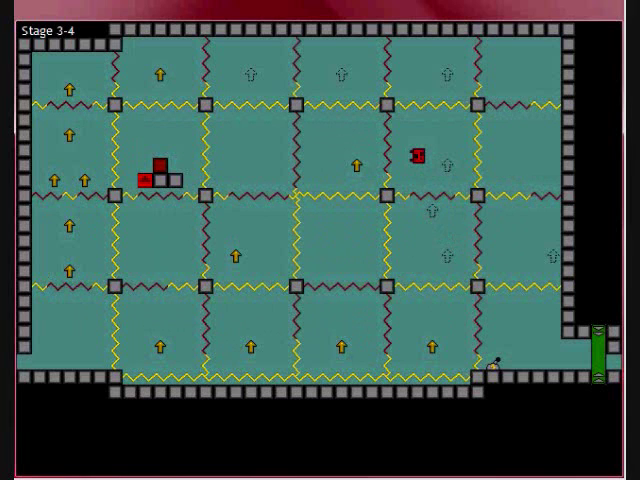
pyautogui.press('Left')
pyautogui.press('Up')
# Cross the upper rooms leftward, grab an arrow, and fall into the bottom-left room
pyautogui.press('Left')
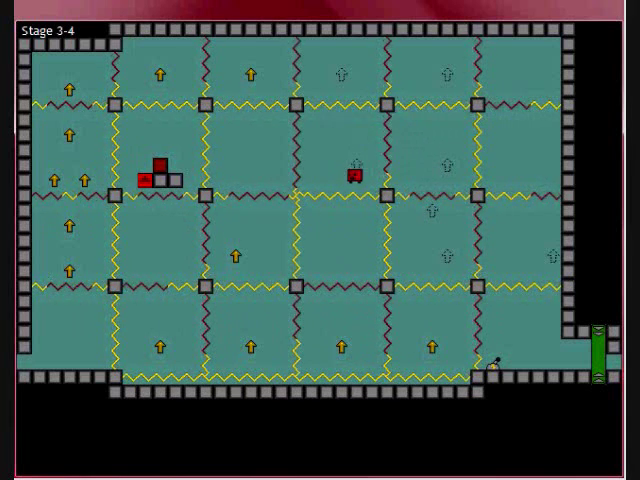
pyautogui.press('Up')
pyautogui.press('Left')
pyautogui.press('Left')
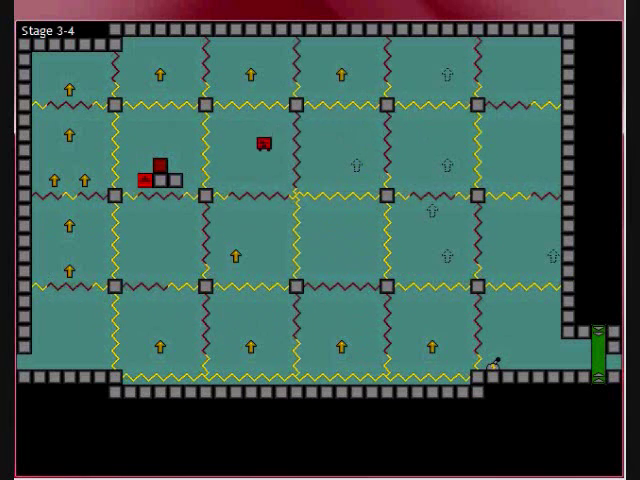
pyautogui.press('Down')
pyautogui.press('Left')
pyautogui.press('Left')
pyautogui.press('Left')
pyautogui.press('Up')
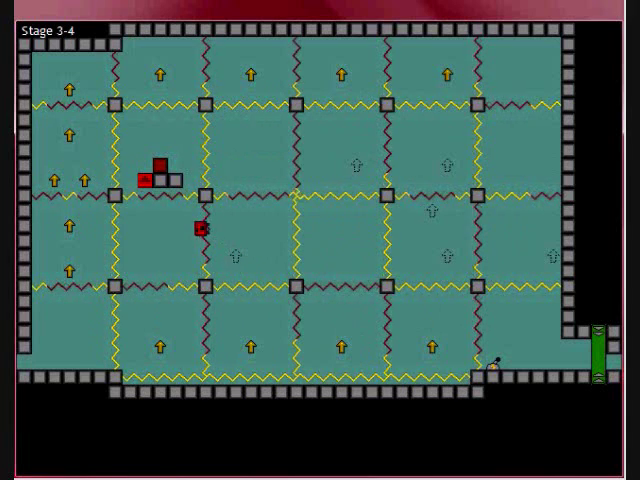
pyautogui.press('Left')
pyautogui.press('Down')
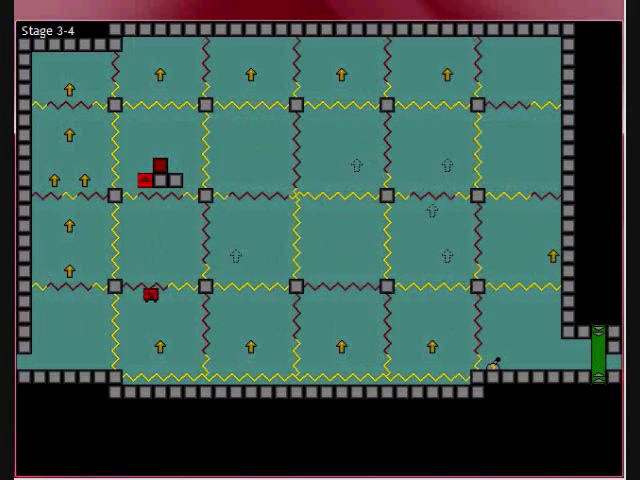
pyautogui.press('Down')
pyautogui.press('Down')
# Jump out of the bottom-left room and travel right and down through the grid rooms
pyautogui.press('Right')
pyautogui.press('Up')
pyautogui.press('Right')
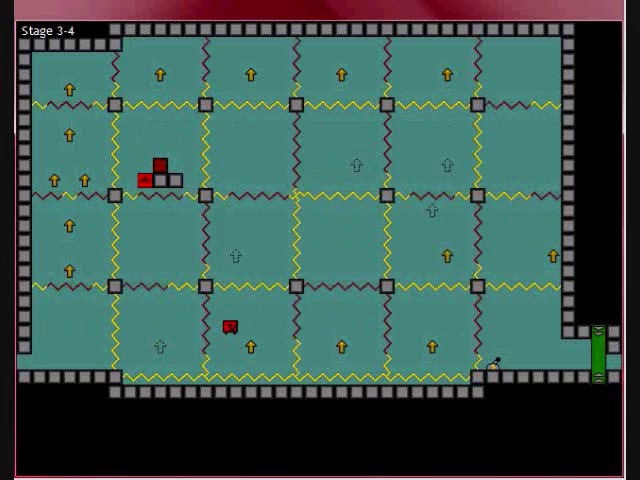
pyautogui.press('Right')
pyautogui.press('Right')
pyautogui.press('Up')
pyautogui.press('Right')
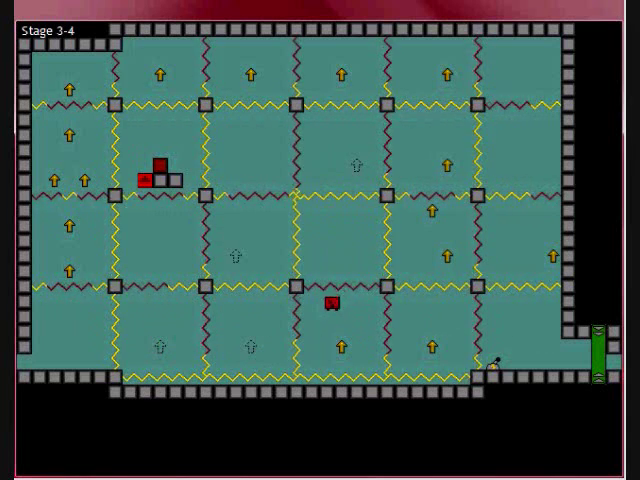
pyautogui.press('Down')
pyautogui.press('Right')
pyautogui.press('Right')
pyautogui.press('Right')
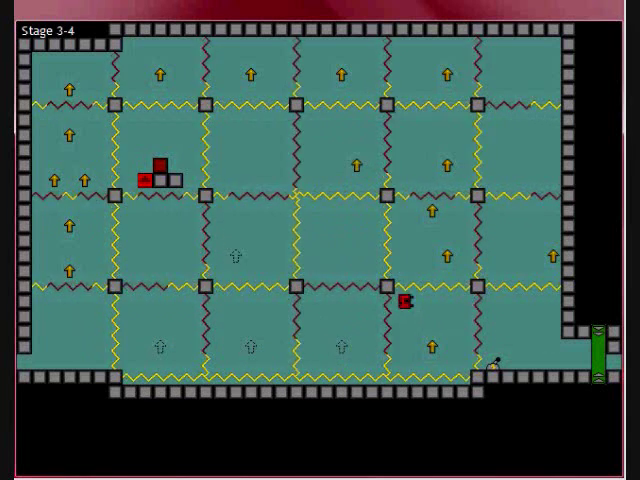
# Reach the bottom-right rooms and grab the final arrow, switching the electric walls off
pyautogui.press('Down')
pyautogui.press('Right')
pyautogui.press('Right')
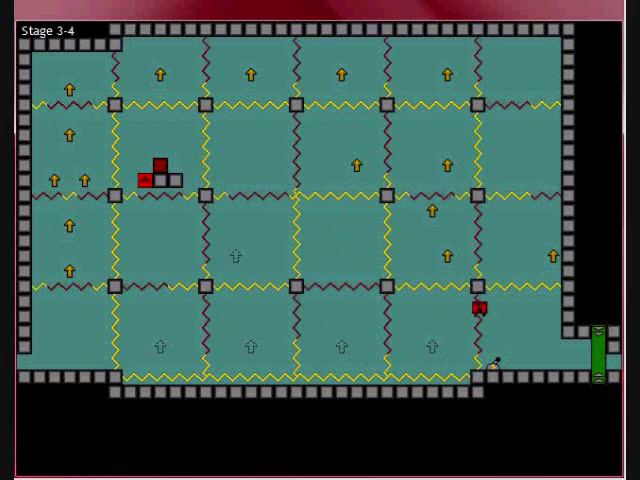
pyautogui.press('Up')
pyautogui.press('Right')
pyautogui.press('Right')
pyautogui.press('Down')
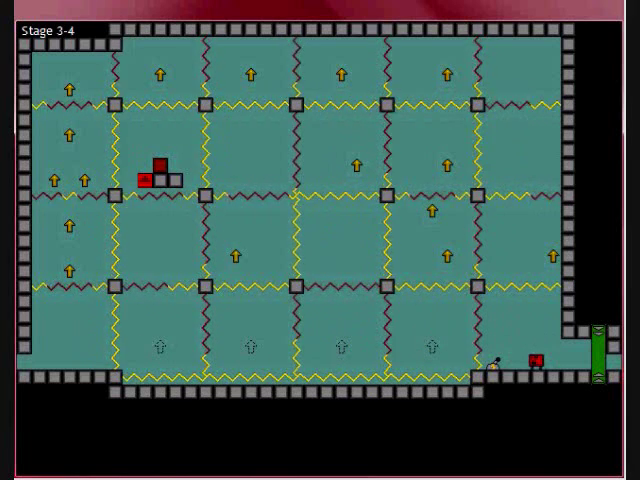
pyautogui.press('Left')
# Hop along the bottom row, up onto the right ledge and back to floor level
pyautogui.press('Up')
pyautogui.press('Up')
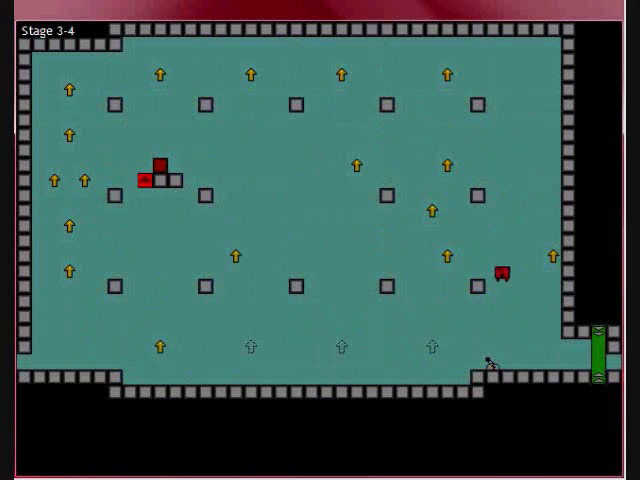
pyautogui.press('Up')
pyautogui.press('Up')
pyautogui.press('Left')
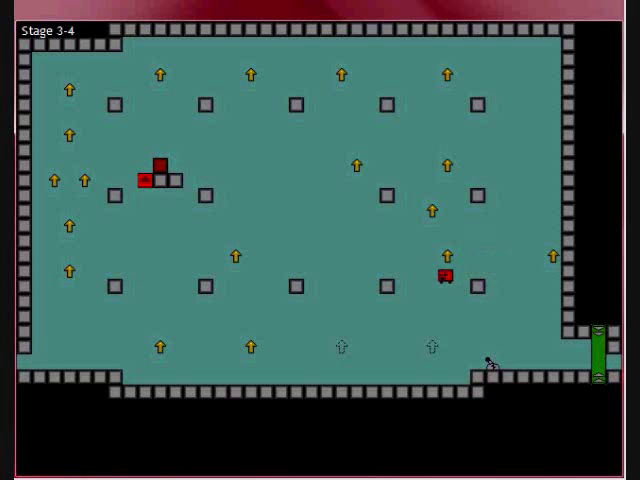
pyautogui.press('Down')
pyautogui.press('Down')
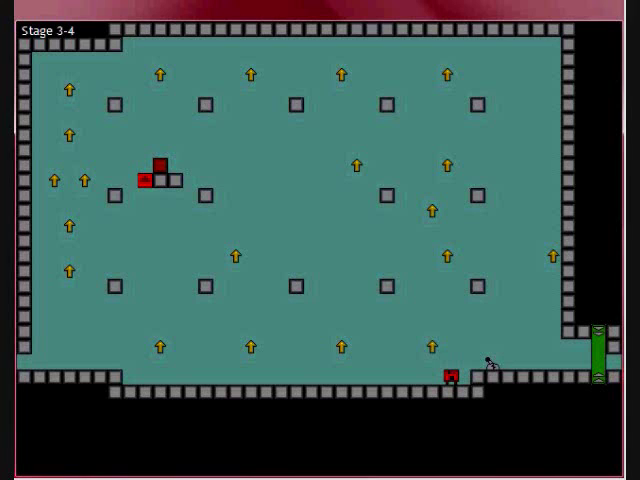
pyautogui.press('Up')
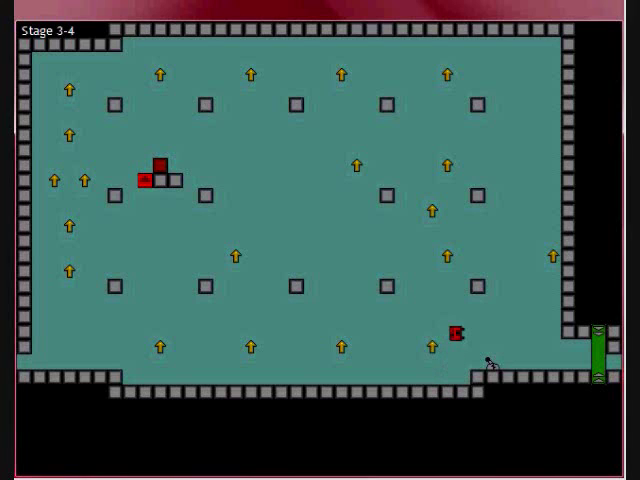
pyautogui.press('Right')
pyautogui.press('Right')
pyautogui.press('Up')
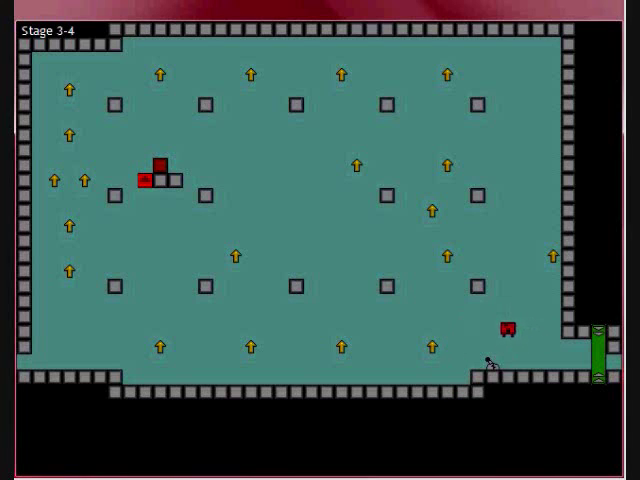
pyautogui.press('Left')
pyautogui.press('Left')
pyautogui.press('Left')
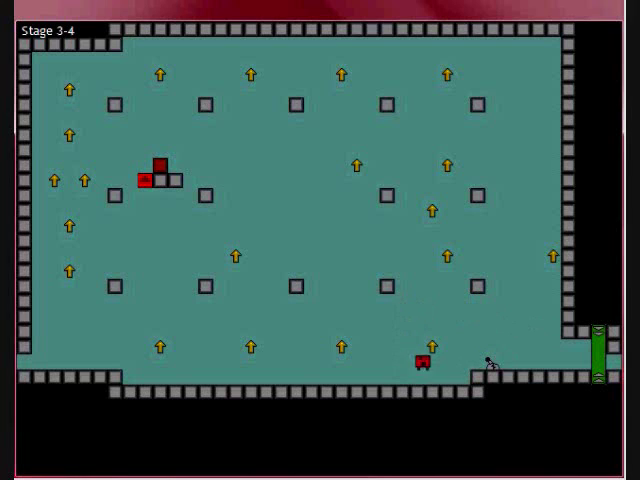
# Boost off the last bottom arrow and land on the red switch block, turning it green
pyautogui.press('Right')
pyautogui.press('Left')
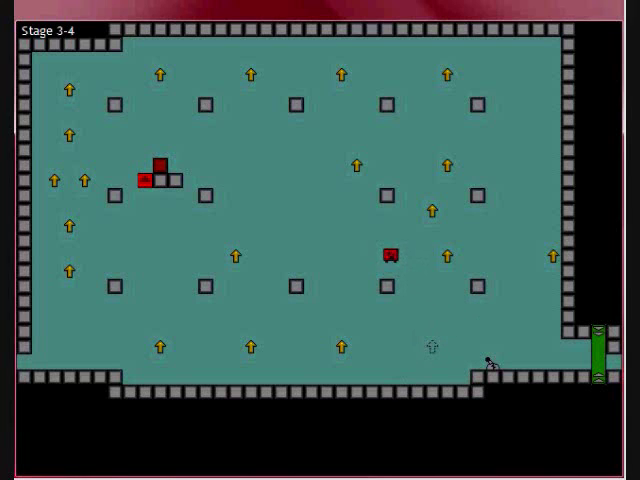
pyautogui.press('Left')
pyautogui.press('Up')
pyautogui.press('Left')
pyautogui.press('Left')
pyautogui.press('Left')
pyautogui.press('Left')
pyautogui.press('Left')
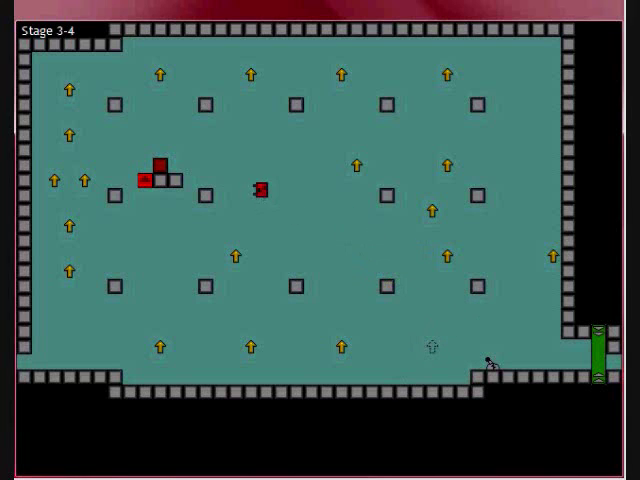
pyautogui.press('Up')
pyautogui.press('Left')
pyautogui.press('Left')
# Climb to the ceiling, run right collecting an arrow, then drop down into the exit door
pyautogui.press('Right')
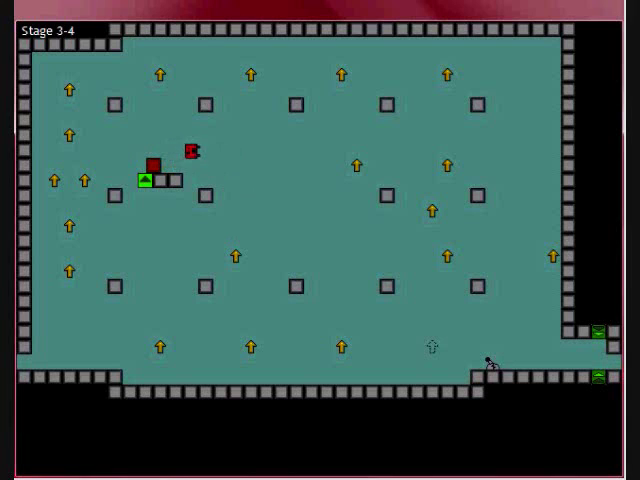
pyautogui.press('Up')
pyautogui.press('Left')
pyautogui.press('Up')
pyautogui.press('Right')
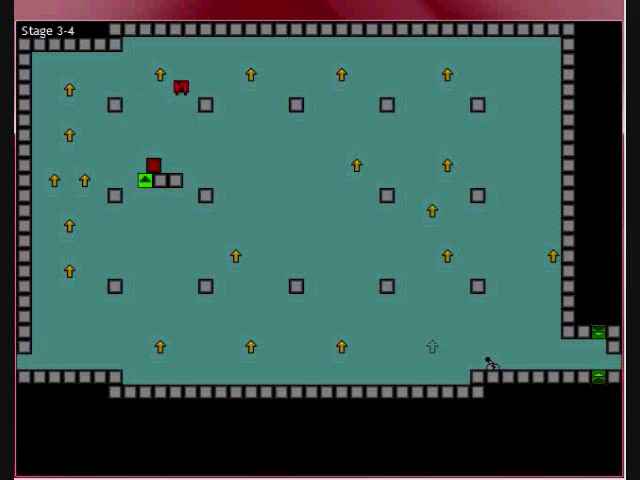
pyautogui.press('Up')
pyautogui.press('Right')
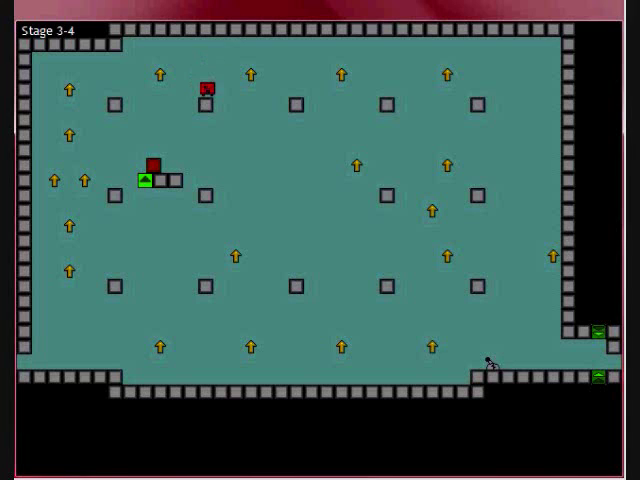
pyautogui.press('Right')
pyautogui.press('Right')
pyautogui.press('Right')
pyautogui.press('Right')
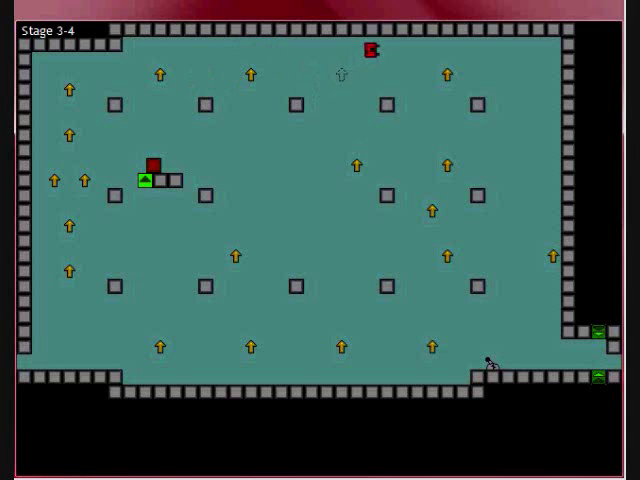
pyautogui.press('Right')
pyautogui.press('Right')
pyautogui.press('Right')
pyautogui.press('Right')
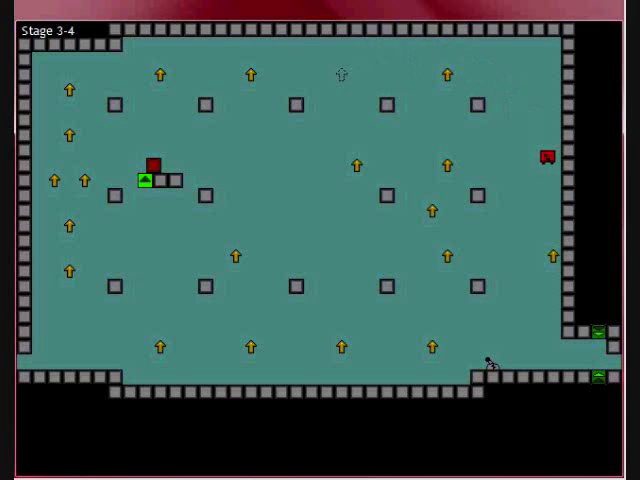
pyautogui.press('Down')
pyautogui.press('Right')
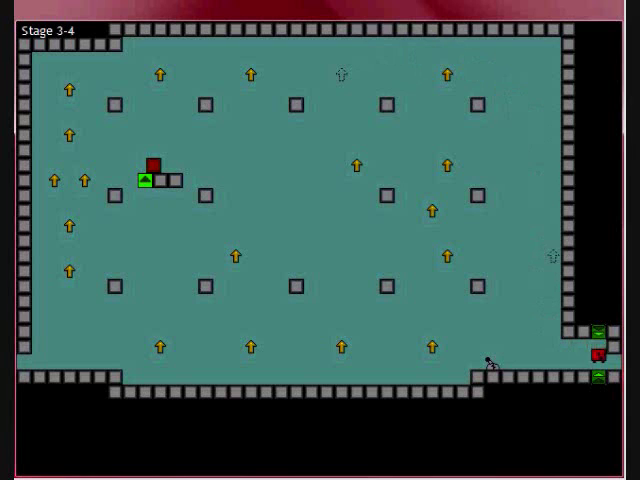